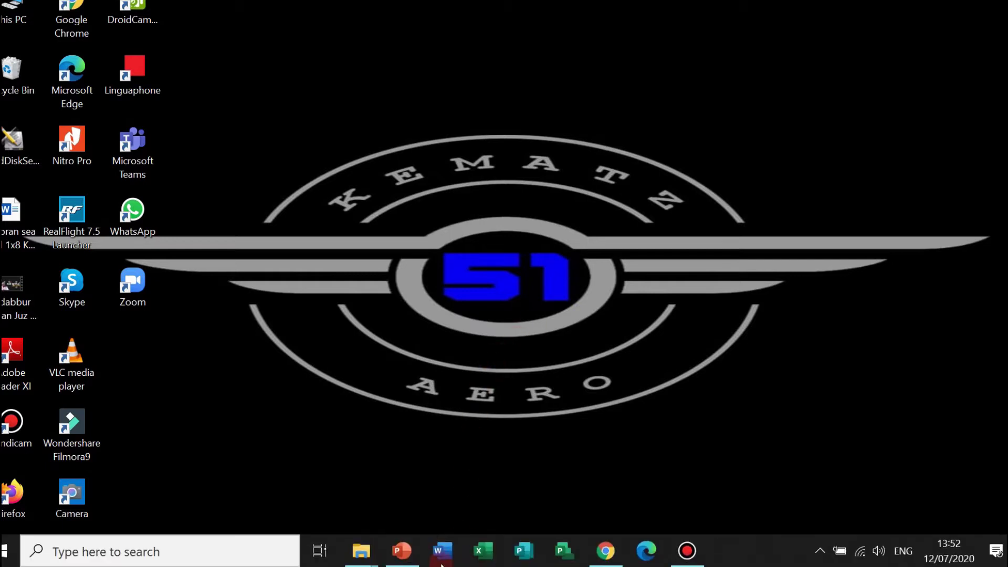
Add a second slide and delete its title and content placeholders, leaving only the teal gradient.
{"action": "left_click", "coordinate": [403, 557]}
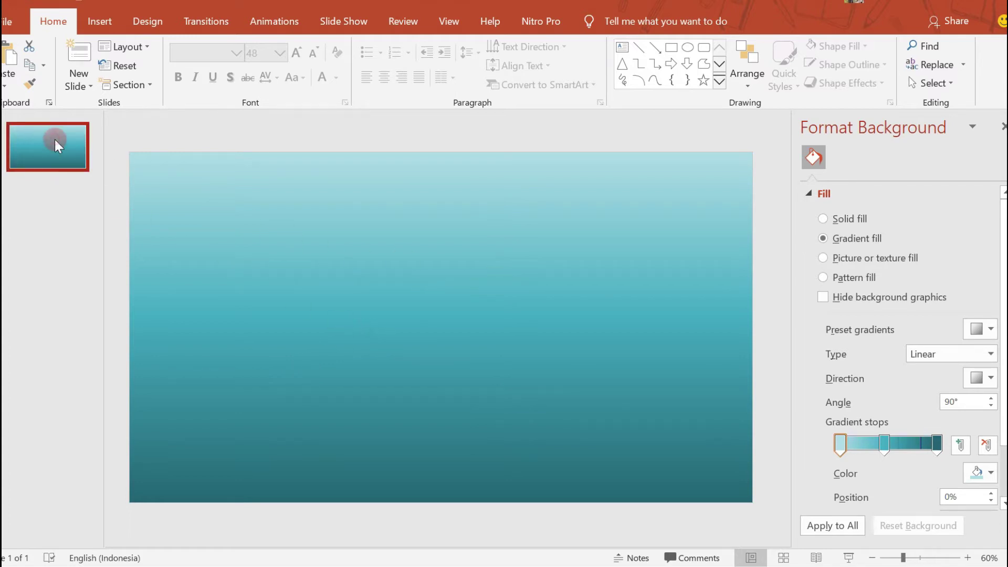
{"action": "left_click", "coordinate": [78, 57]}
{"action": "left_click", "coordinate": [139, 216]}
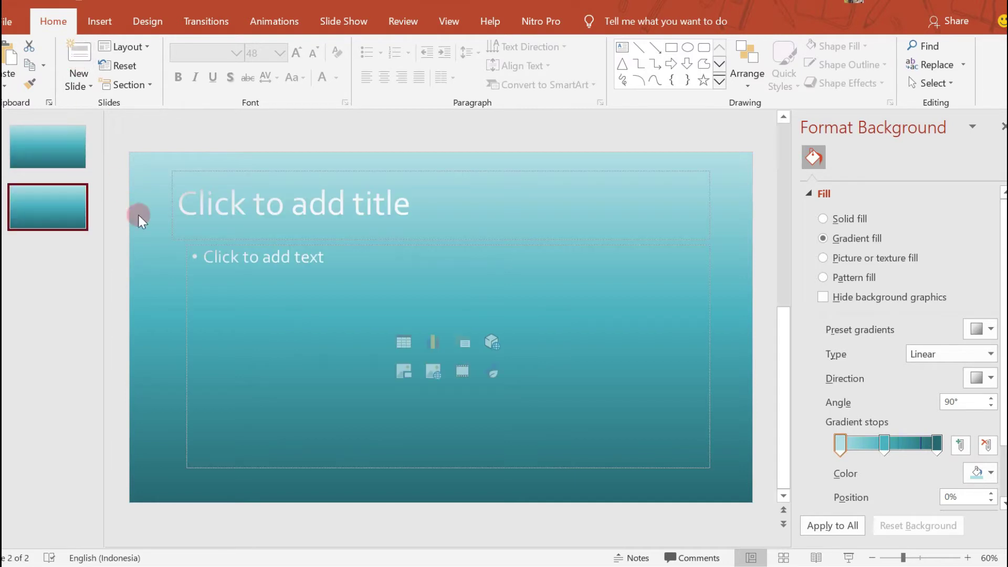
{"action": "left_click", "coordinate": [322, 169]}
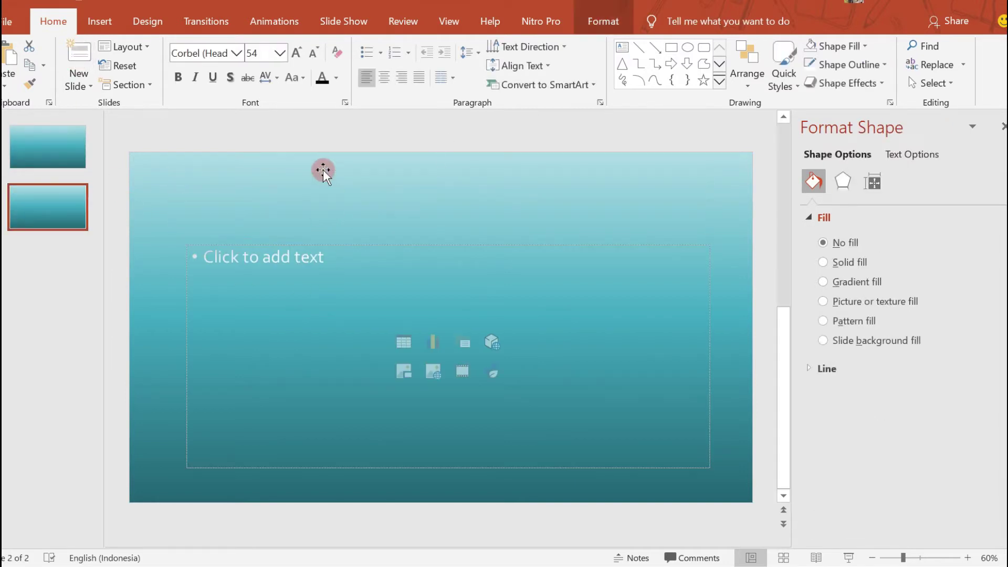
{"action": "left_click", "coordinate": [376, 256]}
{"action": "key", "text": "Delete"}
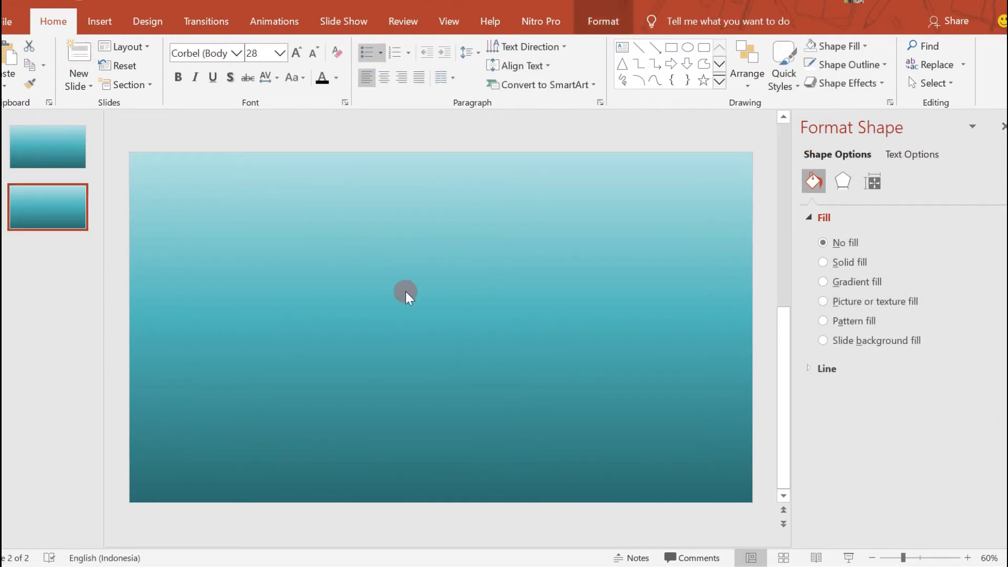
{"action": "left_click", "coordinate": [405, 294]}
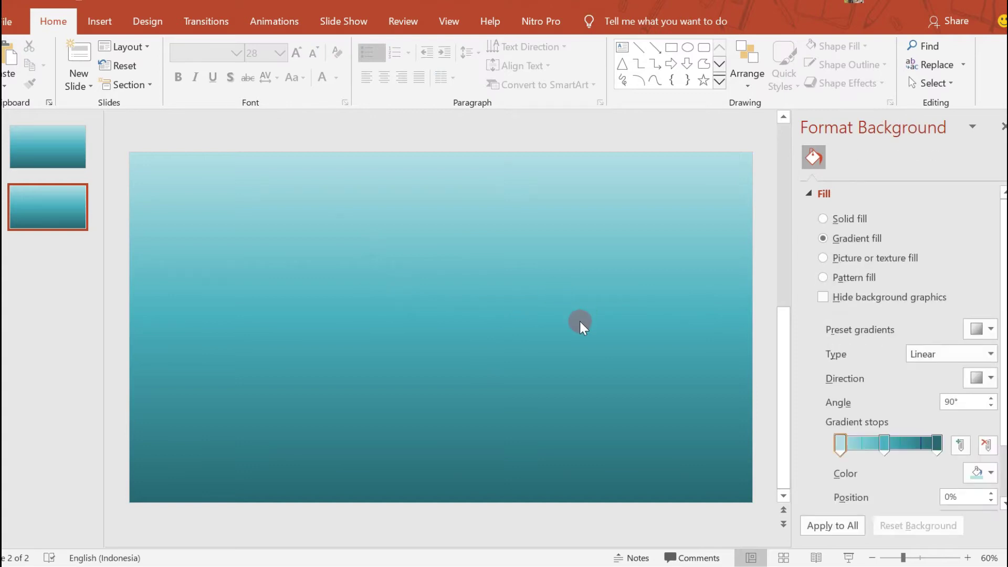
Copy the fighter jet photo from the Google Images results in Chrome.
{"action": "key", "text": "super"}
{"action": "left_click", "coordinate": [603, 557]}
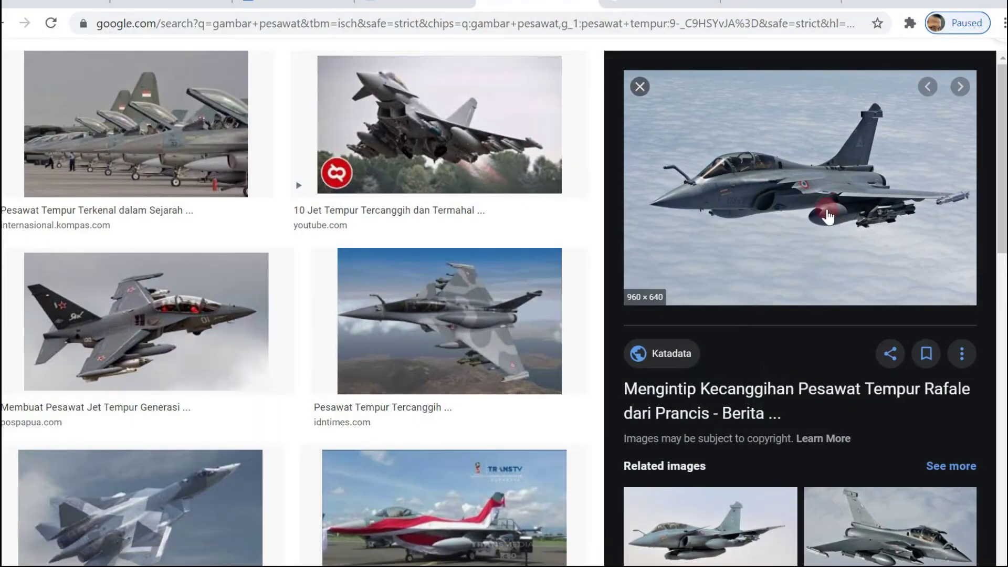
{"action": "left_click", "coordinate": [826, 215]}
{"action": "left_click", "coordinate": [620, 2]}
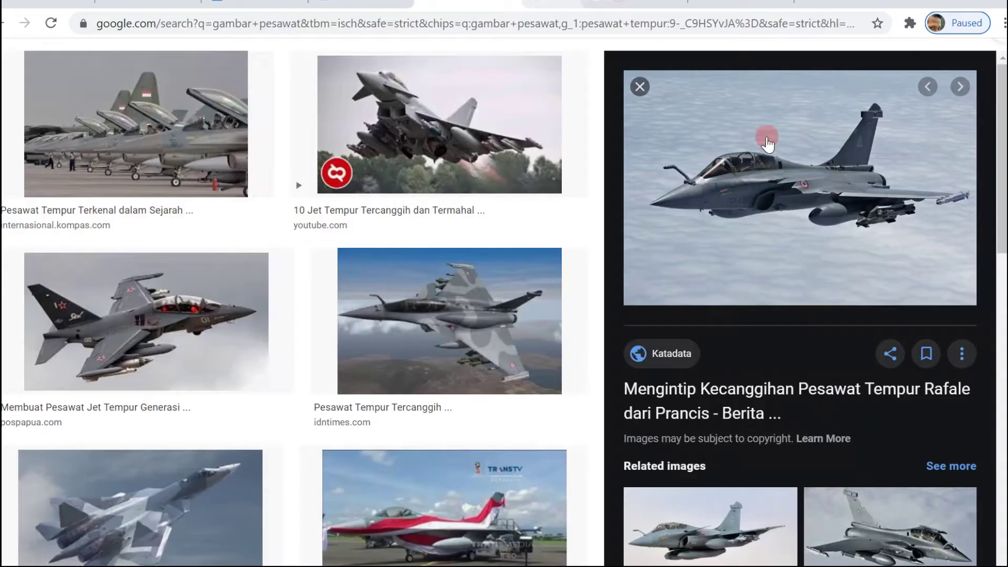
{"action": "right_click", "coordinate": [783, 196]}
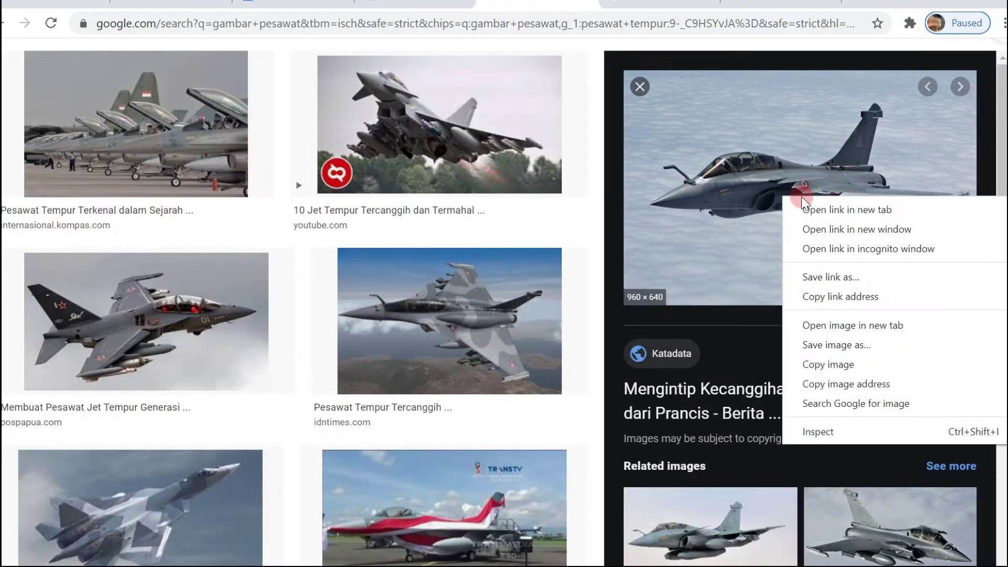
{"action": "left_click", "coordinate": [845, 362]}
{"action": "key", "text": "alt+Tab"}
Paste the jet photo onto slide 2 and then onto slide 1.
{"action": "left_click", "coordinate": [413, 215]}
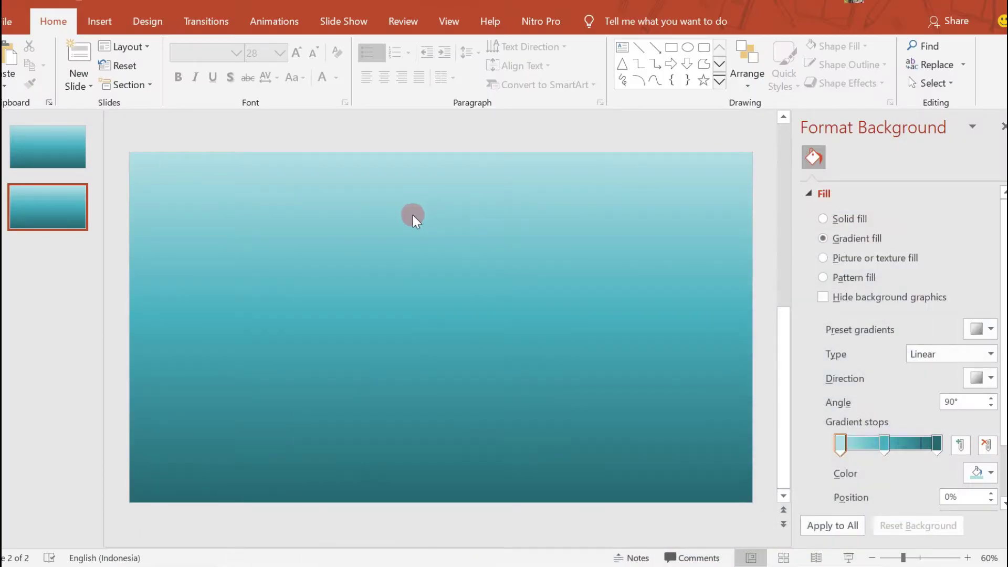
{"action": "right_click", "coordinate": [354, 223]}
{"action": "left_click", "coordinate": [435, 254]}
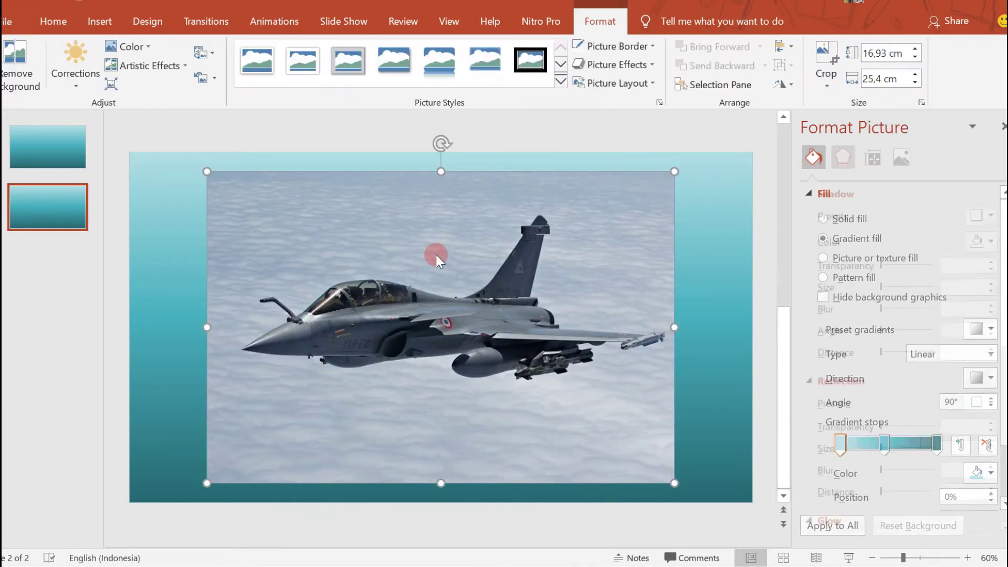
{"action": "left_click", "coordinate": [64, 142]}
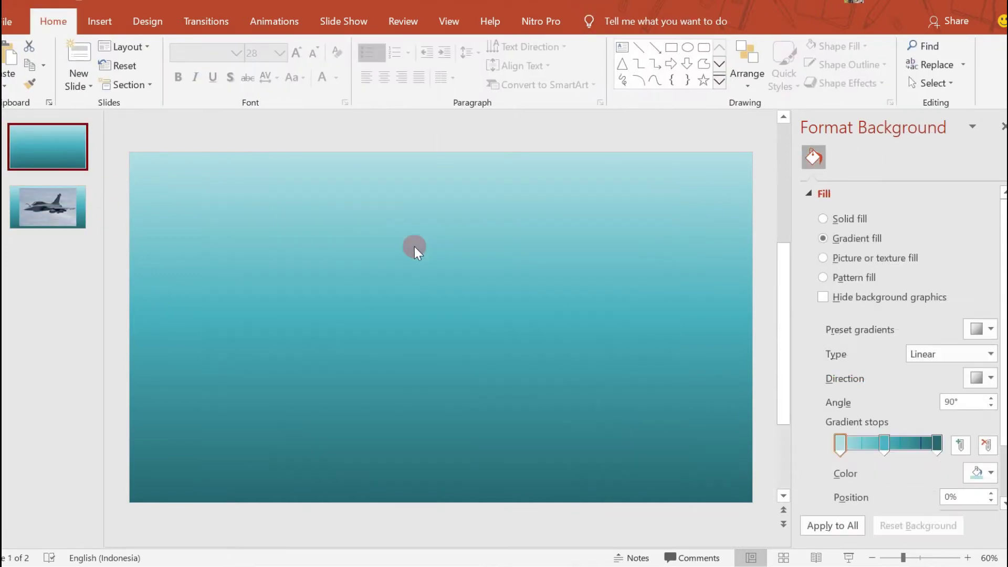
{"action": "right_click", "coordinate": [346, 240]}
{"action": "left_click", "coordinate": [427, 268]}
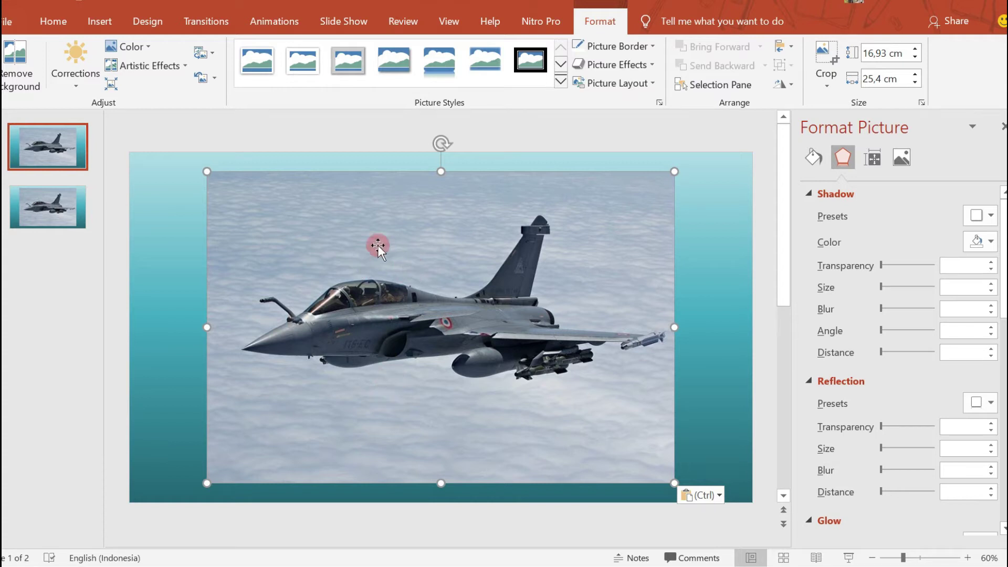
Draw a rectangle over the right-hand, rear half of the jet photo on slide 1.
{"action": "left_click", "coordinate": [107, 26]}
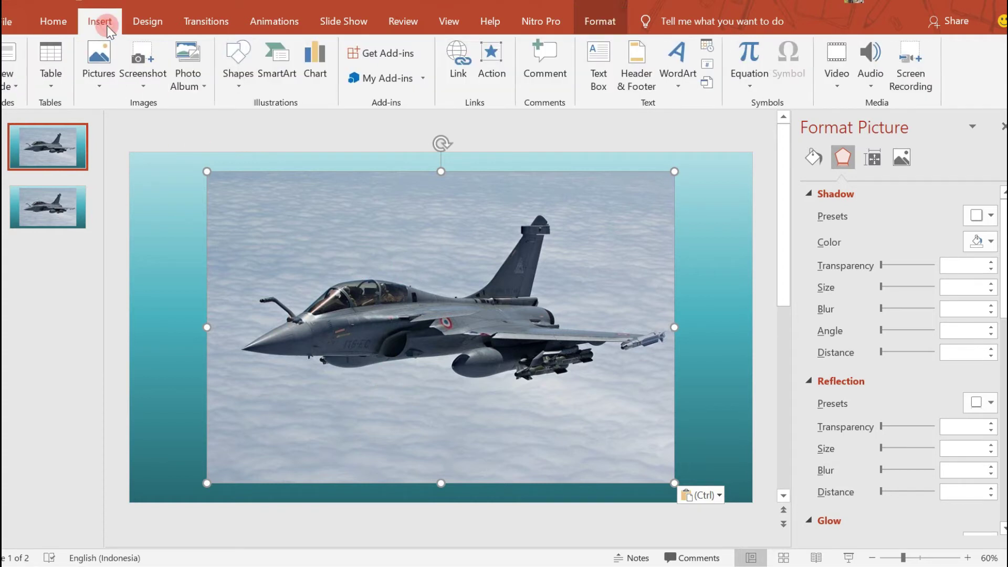
{"action": "left_click", "coordinate": [239, 59]}
{"action": "left_click", "coordinate": [279, 122]}
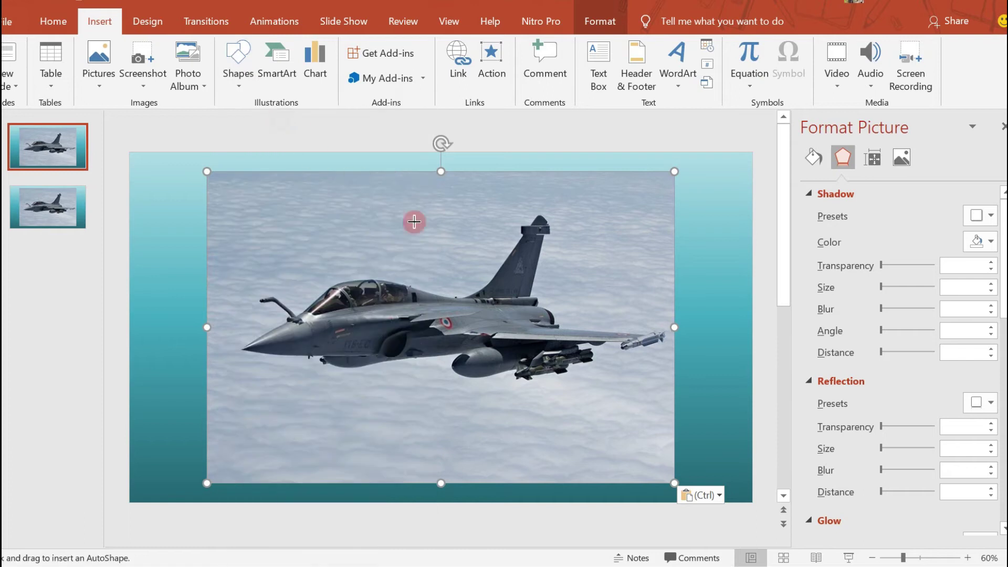
{"action": "left_click_drag", "start_coordinate": [377, 191], "coordinate": [675, 420]}
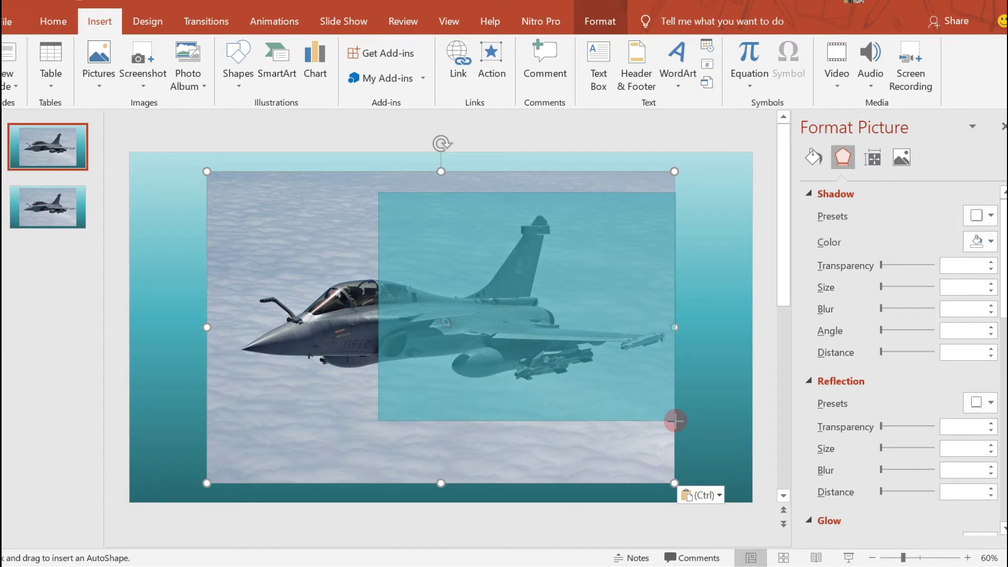
{"action": "left_click_drag", "start_coordinate": [675, 420], "coordinate": [673, 420]}
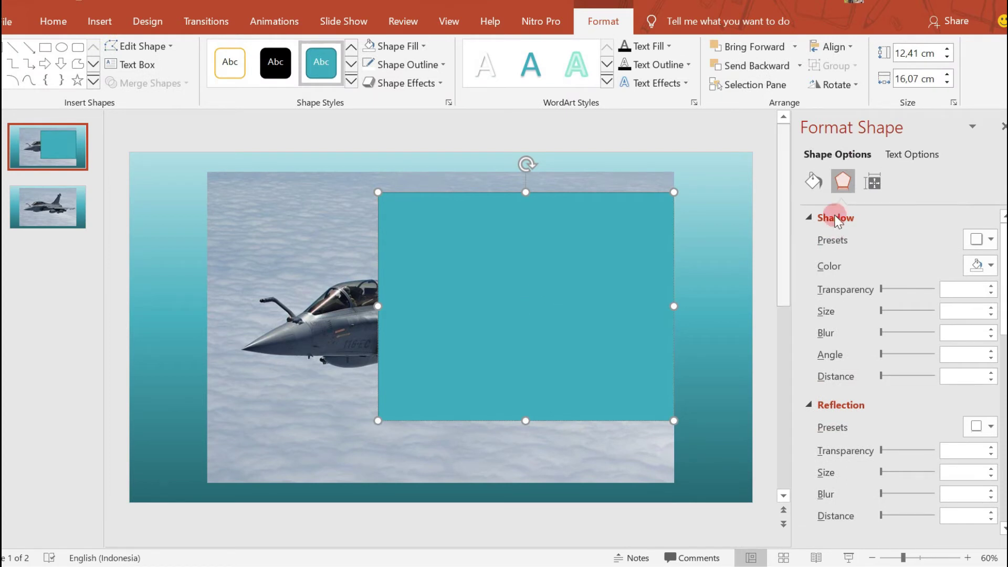
Set the rectangle's fill to No fill so only its outline shows.
{"action": "left_click", "coordinate": [814, 181]}
{"action": "left_click", "coordinate": [827, 244]}
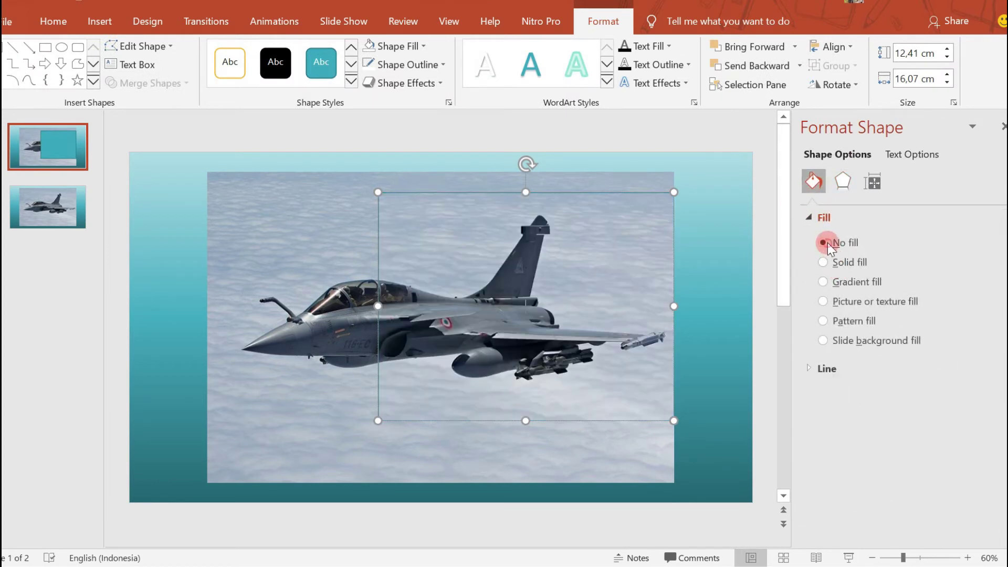
{"action": "left_click", "coordinate": [636, 461]}
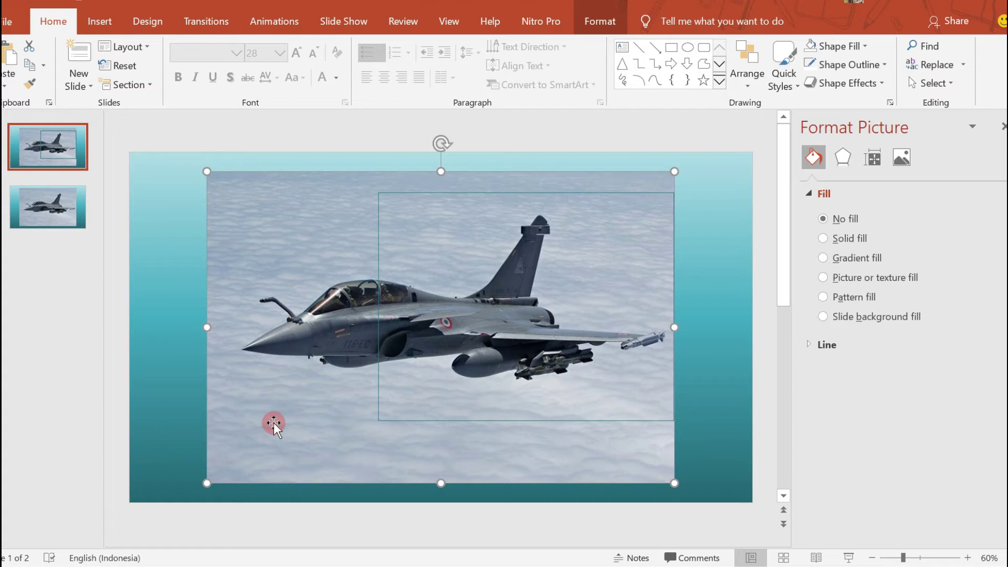
Select the jet photo together with the rectangle drawn over it.
{"action": "left_click", "coordinate": [653, 419]}
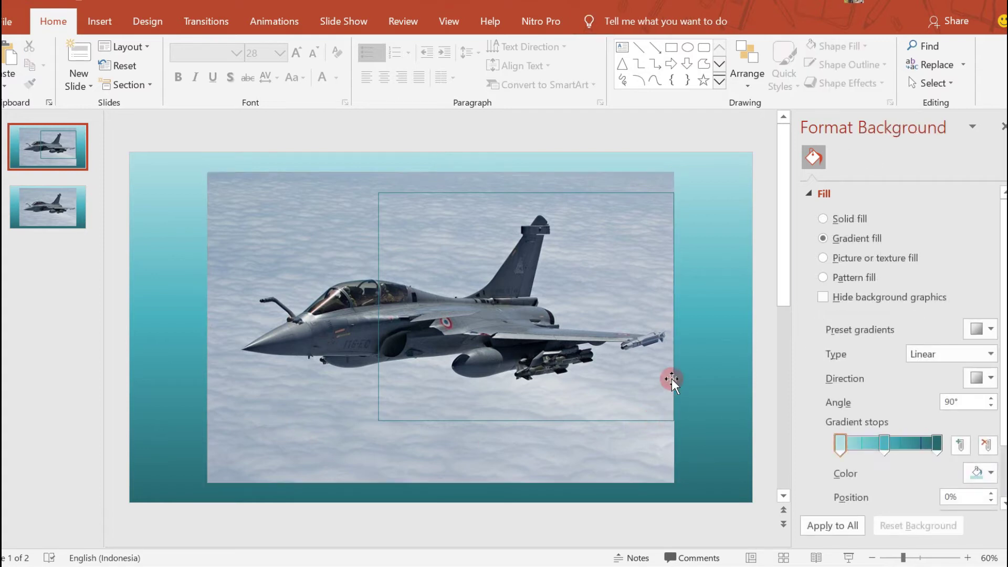
{"action": "left_click", "coordinate": [377, 454]}
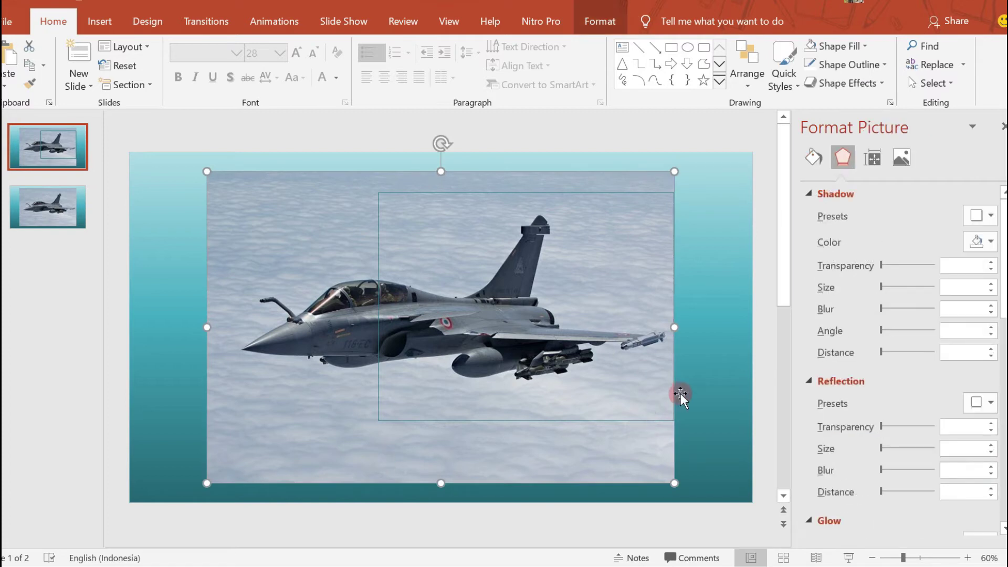
{"action": "left_click", "coordinate": [671, 413]}
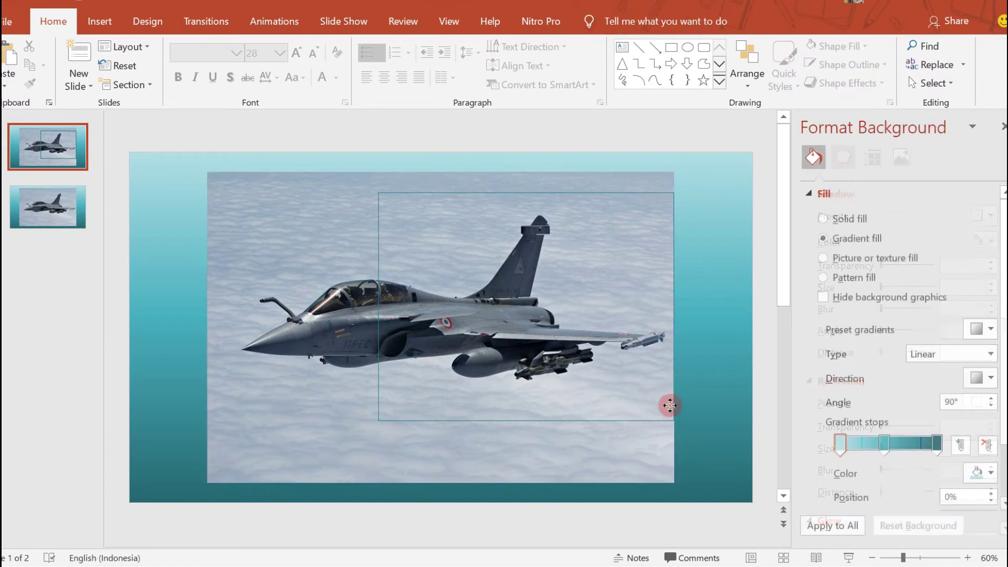
{"action": "left_click", "coordinate": [498, 452]}
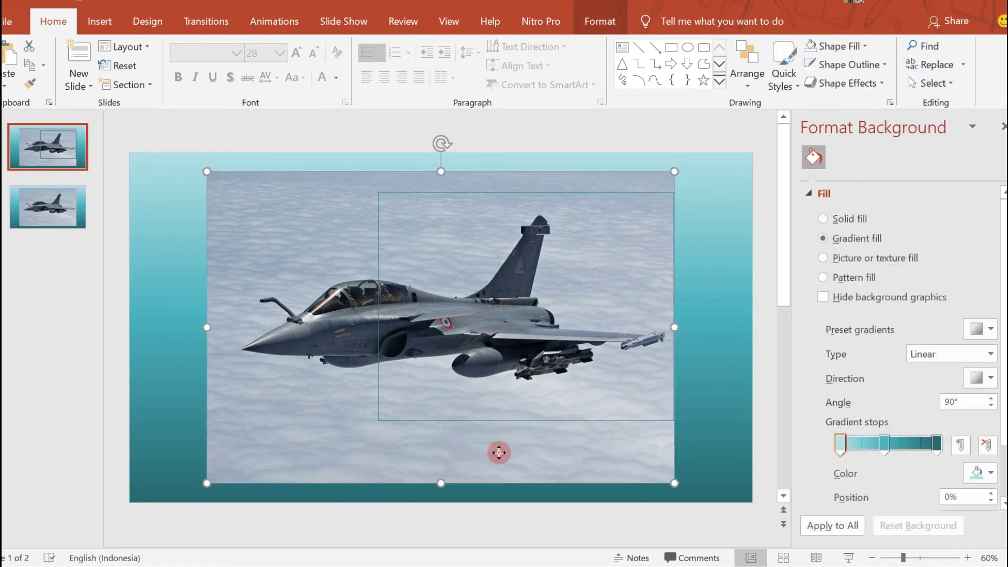
{"action": "left_click", "coordinate": [378, 395]}
{"action": "left_click", "coordinate": [372, 398]}
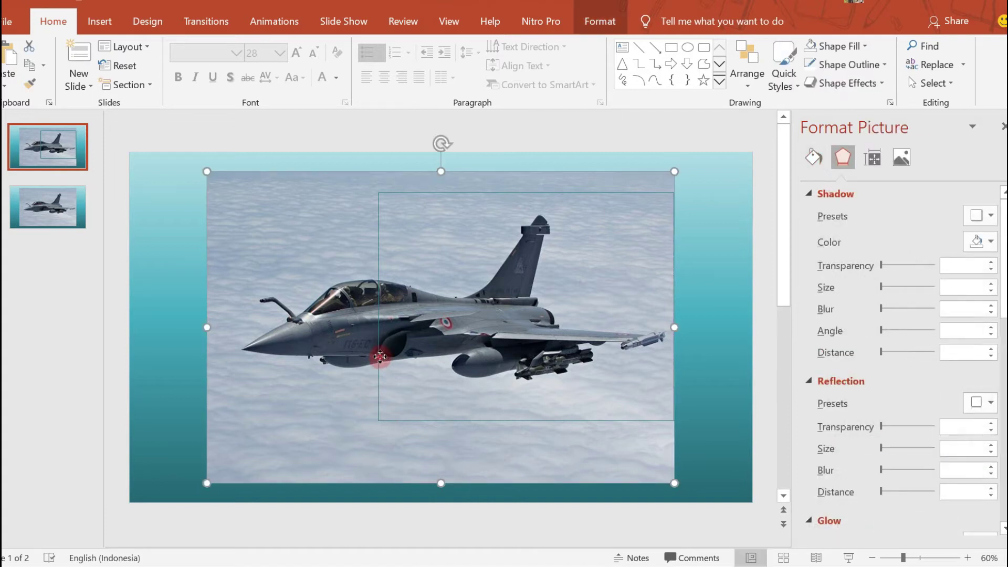
{"action": "left_click", "coordinate": [378, 289]}
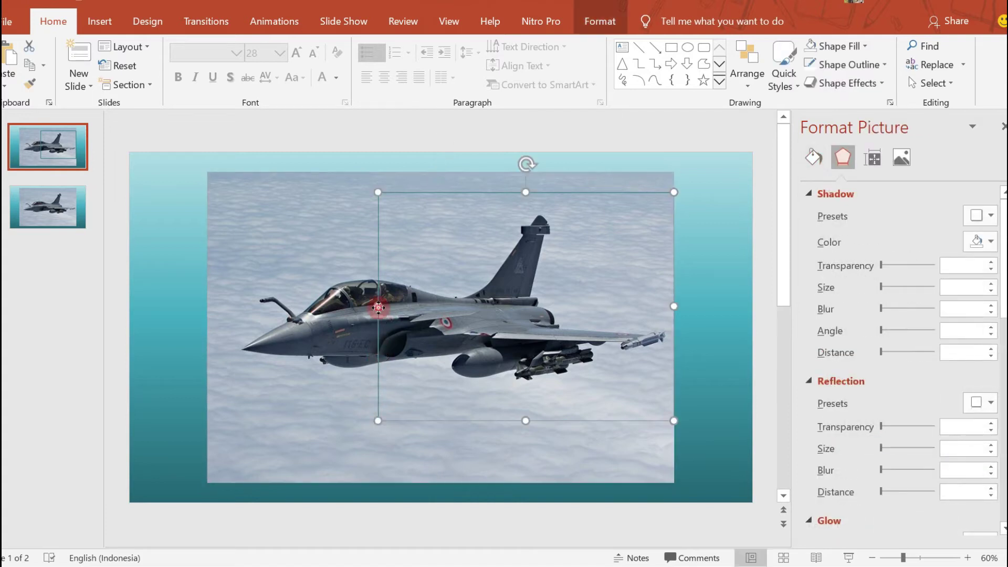
{"action": "left_click", "coordinate": [392, 443]}
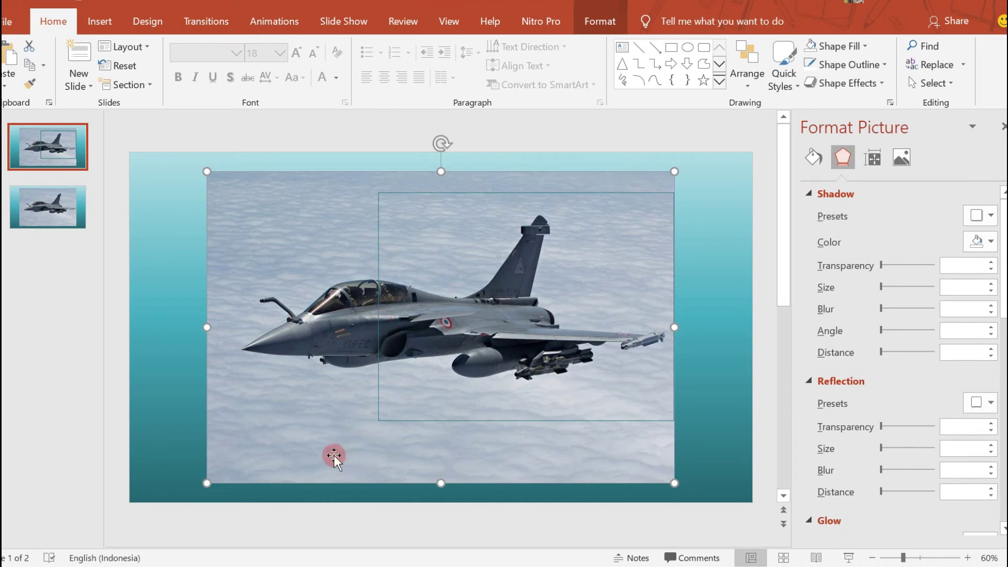
{"action": "left_click", "coordinate": [378, 318], "text": "shift"}
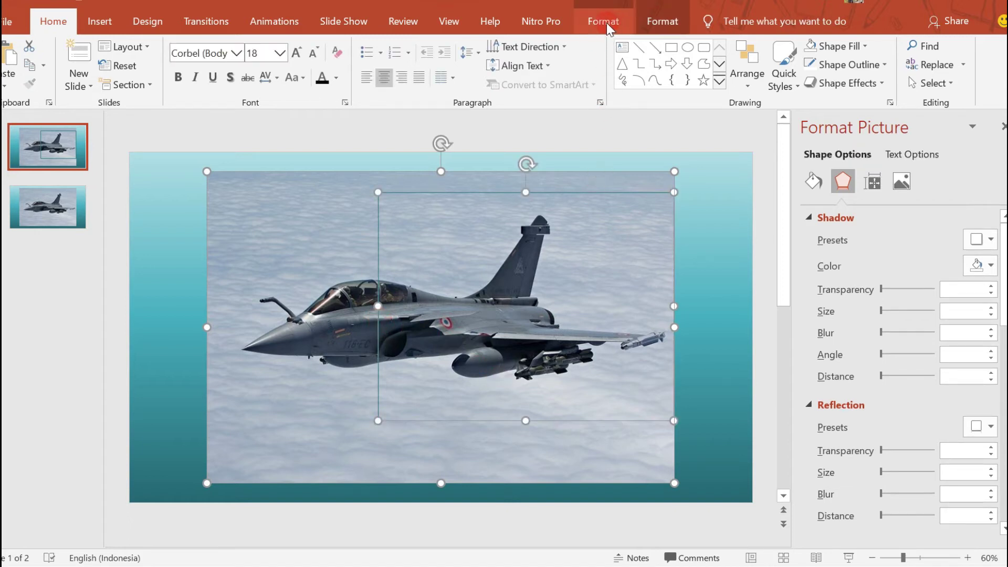
Use Merge Shapes > Intersect to crop the photo to the rectangle's area.
{"action": "left_click", "coordinate": [606, 24]}
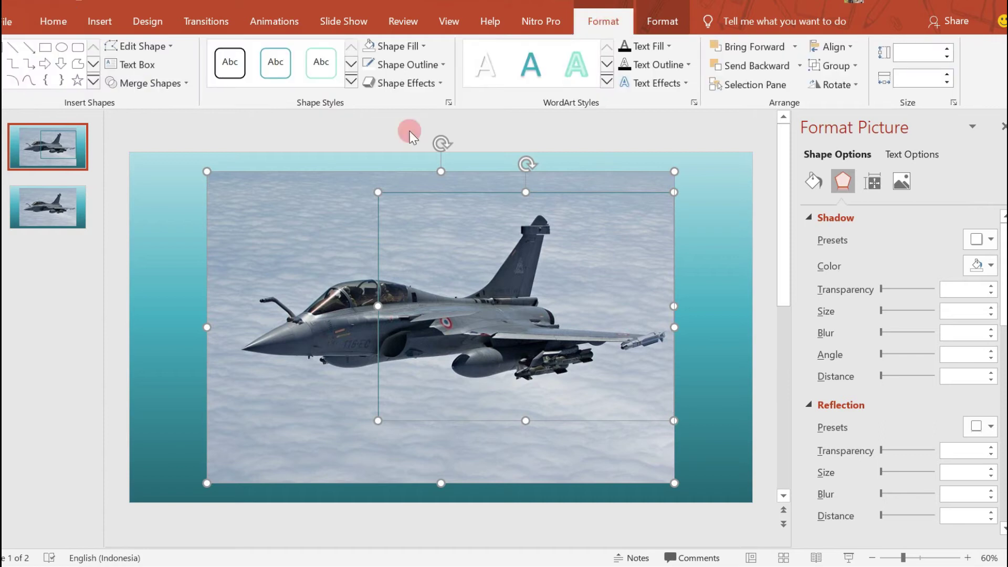
{"action": "left_click", "coordinate": [158, 89]}
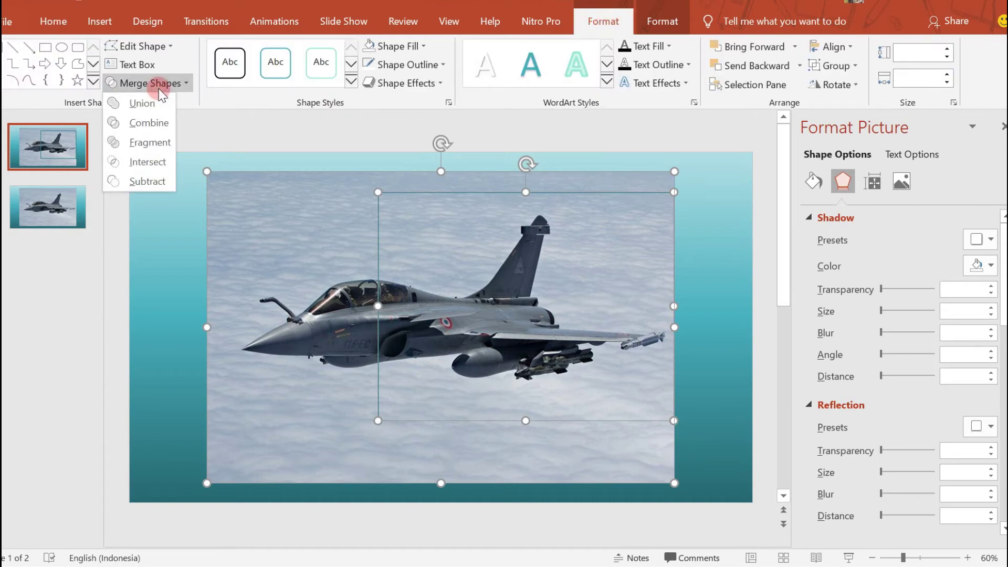
{"action": "left_click", "coordinate": [148, 162]}
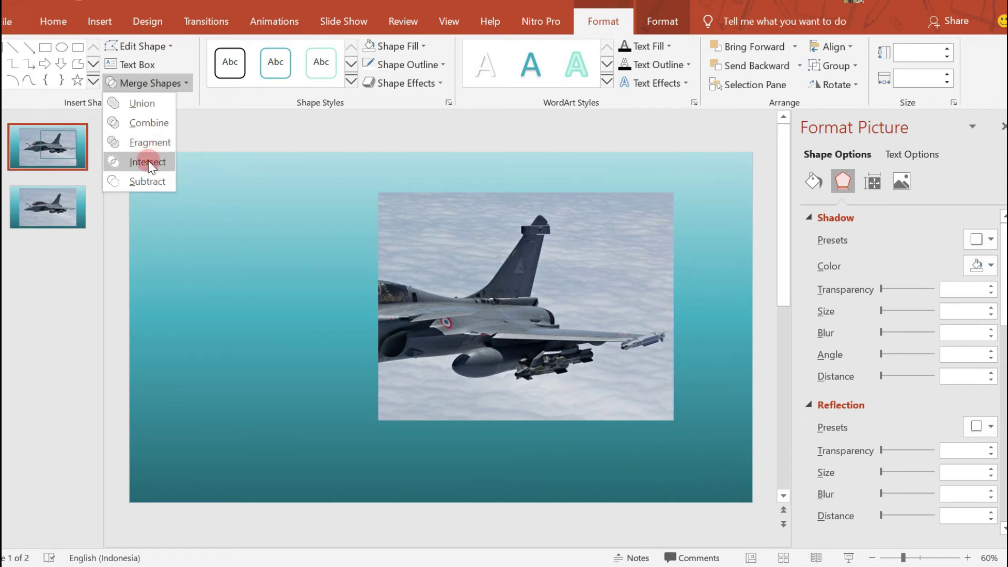
{"action": "left_click", "coordinate": [148, 162]}
{"action": "left_click", "coordinate": [495, 284]}
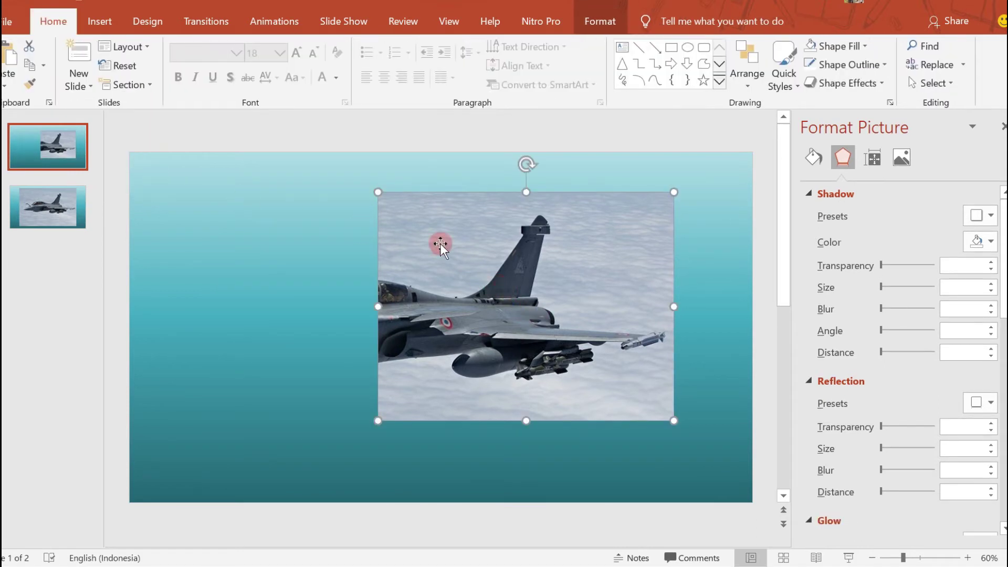
Apply the Simple Frame, White picture style to the cropped photo.
{"action": "left_click", "coordinate": [636, 449]}
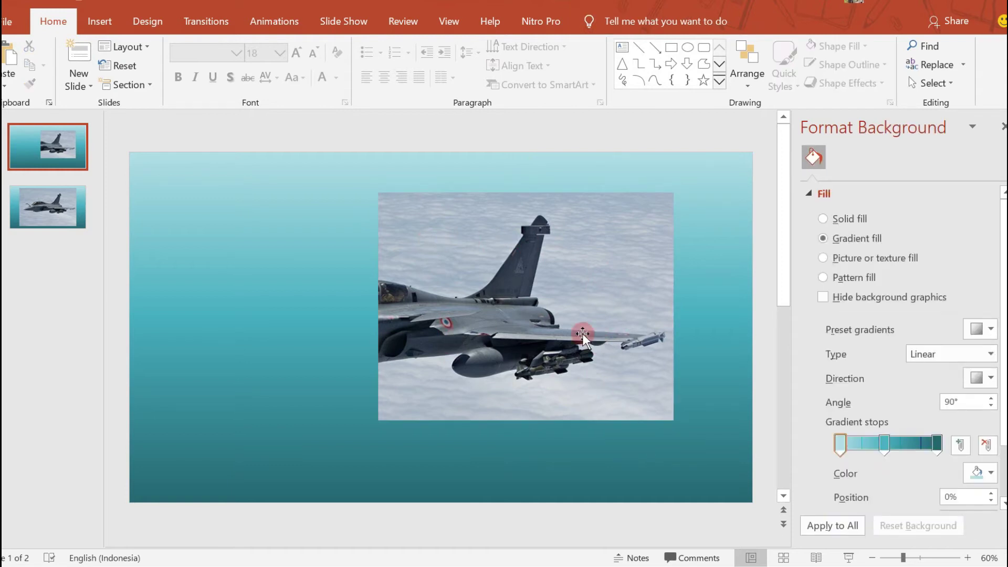
{"action": "left_click", "coordinate": [546, 329]}
{"action": "double_click", "coordinate": [422, 221]}
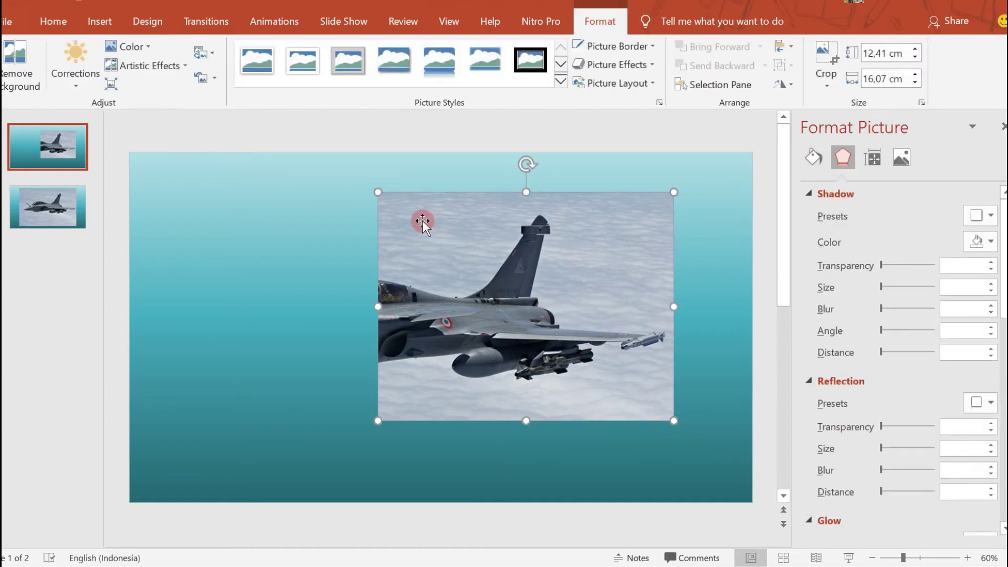
{"action": "left_click", "coordinate": [257, 59]}
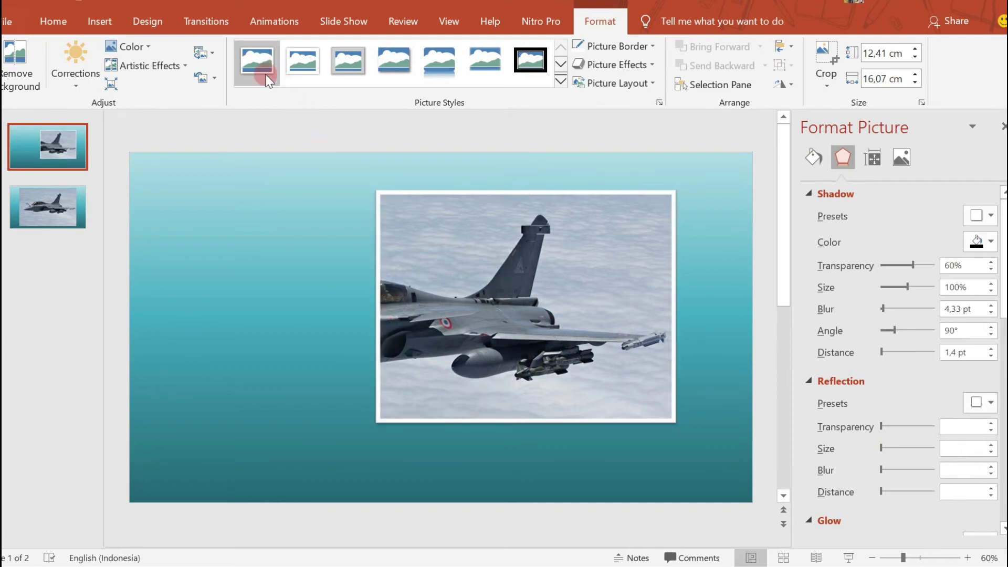
Switch to slide 2 and select its jet photo.
{"action": "left_click", "coordinate": [518, 461]}
{"action": "left_click", "coordinate": [56, 210]}
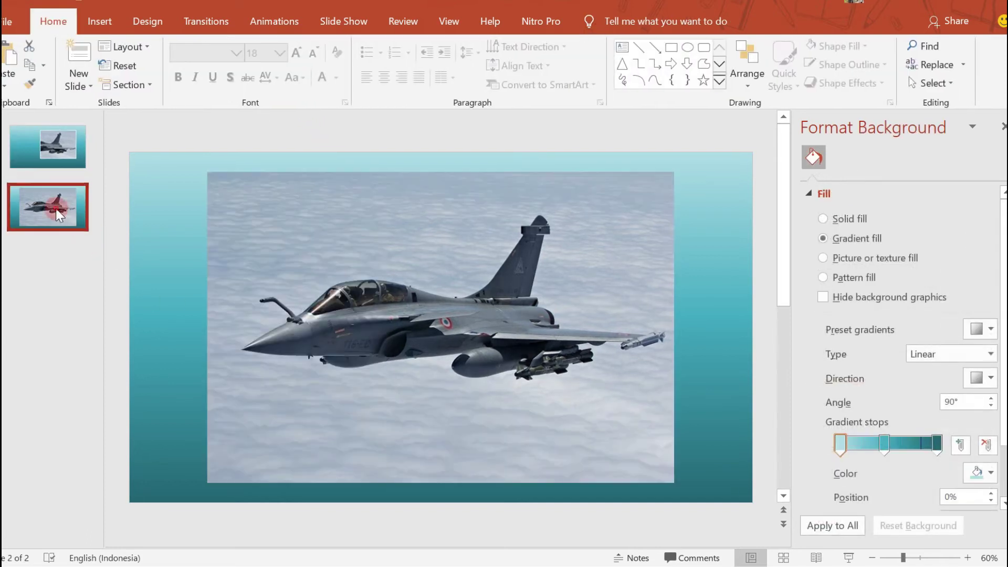
{"action": "left_click", "coordinate": [428, 337]}
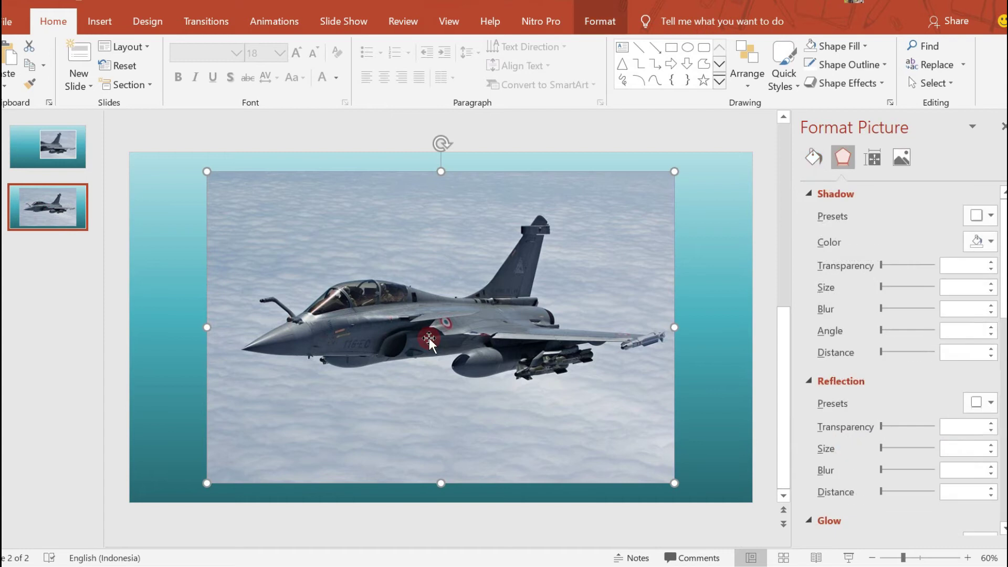
Start Remove Background on the slide 2 jet, widening the keep area to include the nose and wingtip missile.
{"action": "double_click", "coordinate": [429, 338]}
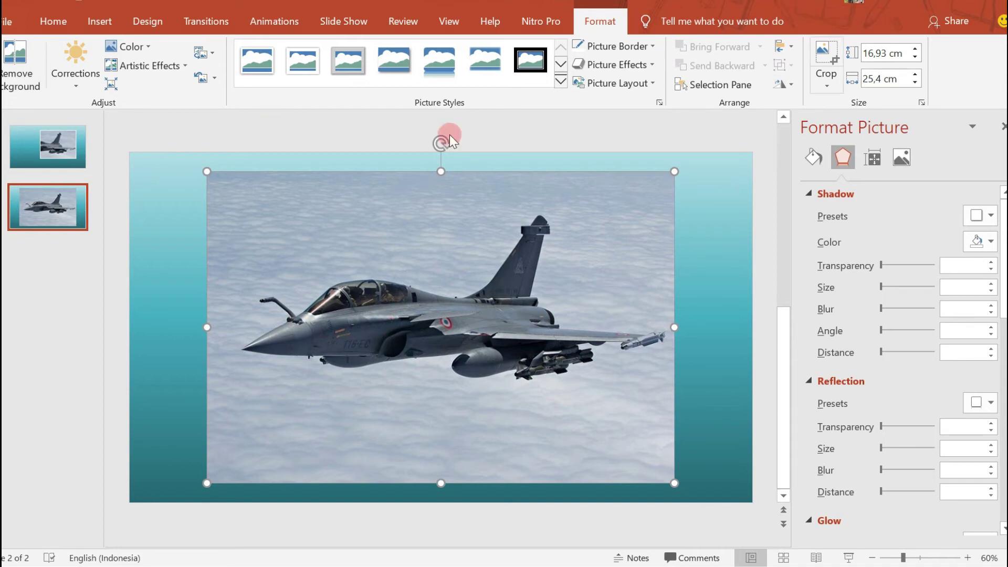
{"action": "left_click", "coordinate": [24, 86]}
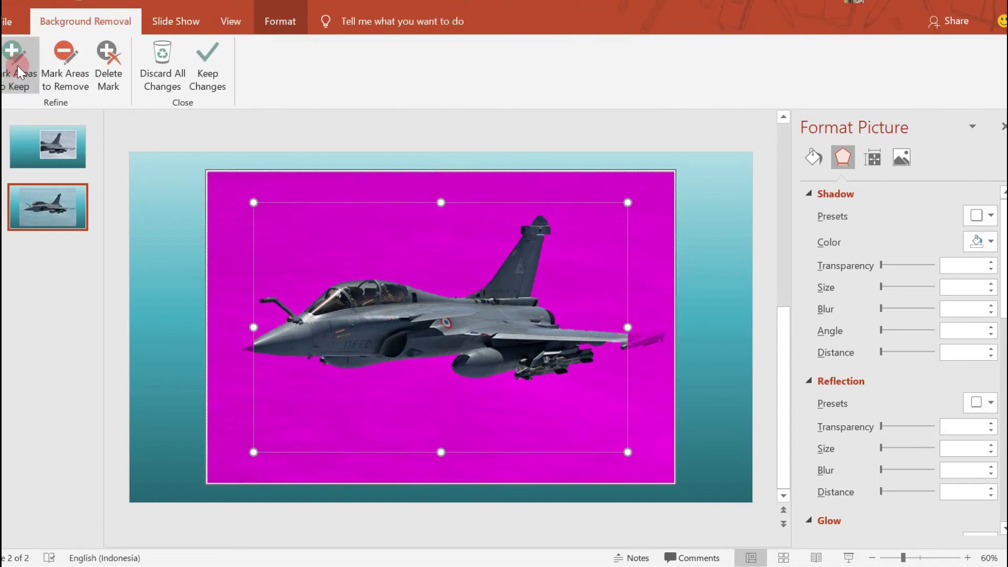
{"action": "left_click", "coordinate": [265, 335]}
{"action": "left_click_drag", "start_coordinate": [253, 327], "coordinate": [227, 326]}
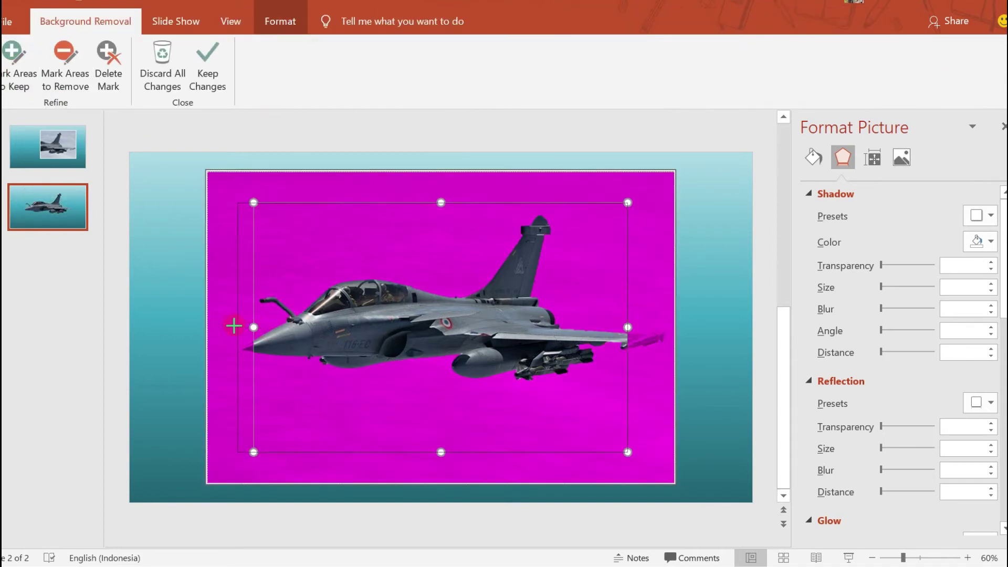
{"action": "left_click", "coordinate": [358, 341]}
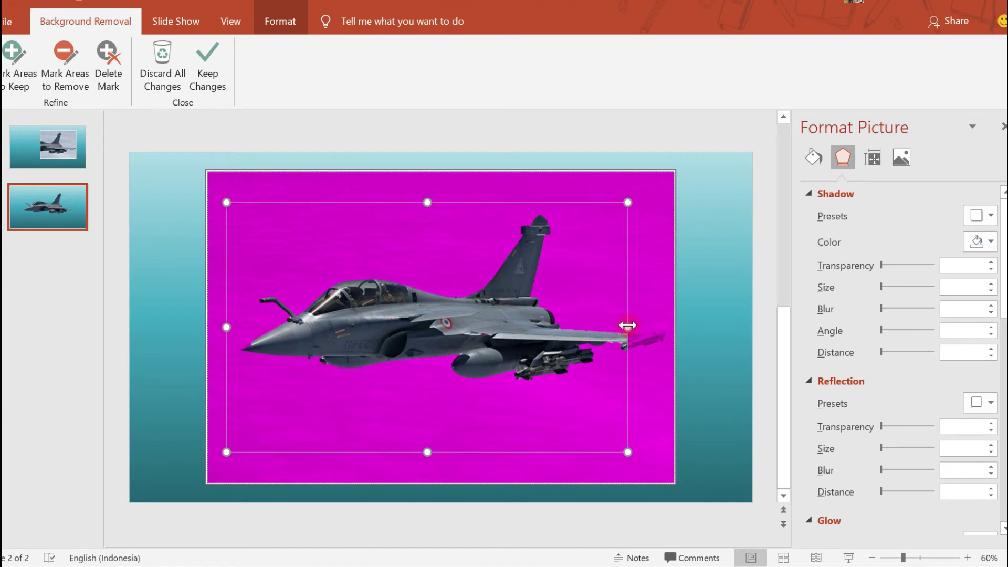
{"action": "left_click_drag", "start_coordinate": [627, 325], "coordinate": [668, 326]}
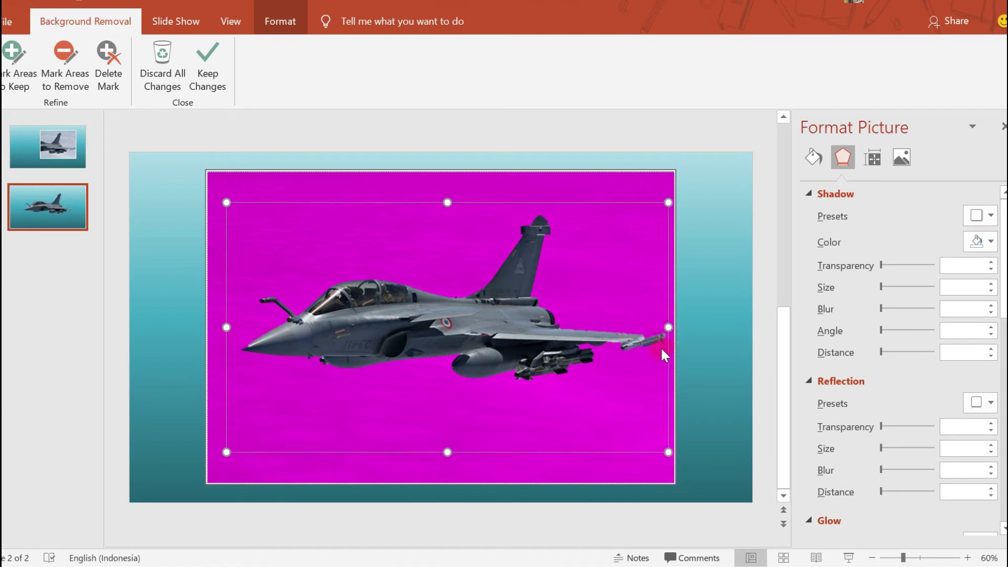
{"action": "left_click", "coordinate": [967, 557]}
{"action": "left_click", "coordinate": [967, 557]}
{"action": "left_click", "coordinate": [967, 557]}
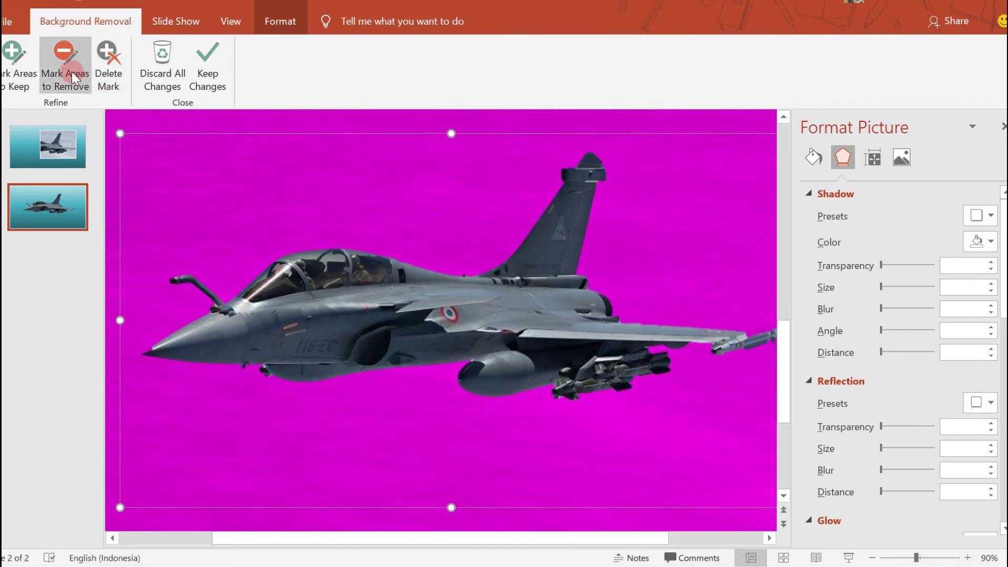
{"action": "left_click", "coordinate": [12, 65]}
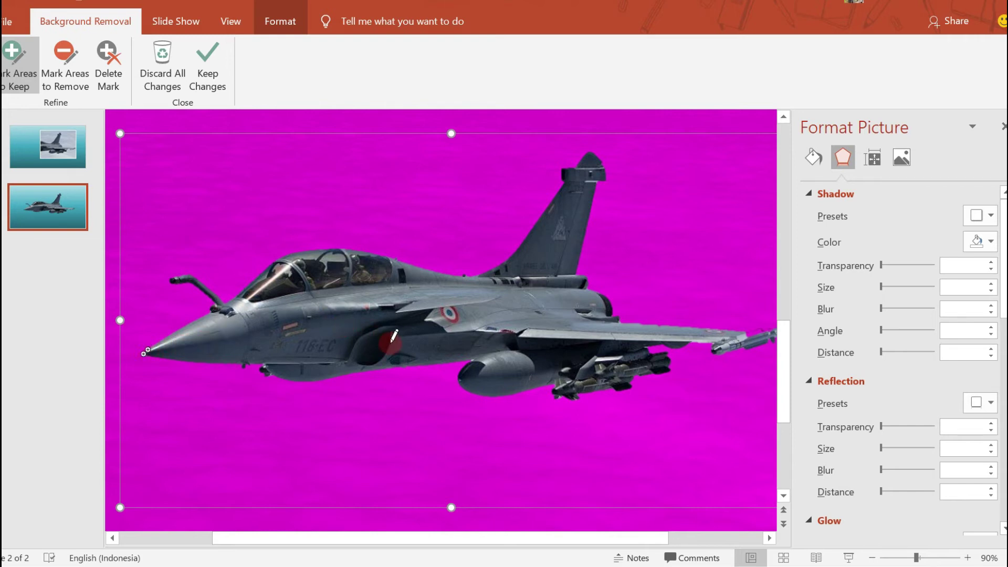
Keep the background removal changes so the jet sits cloud-free on the teal gradient.
{"action": "left_click", "coordinate": [204, 72]}
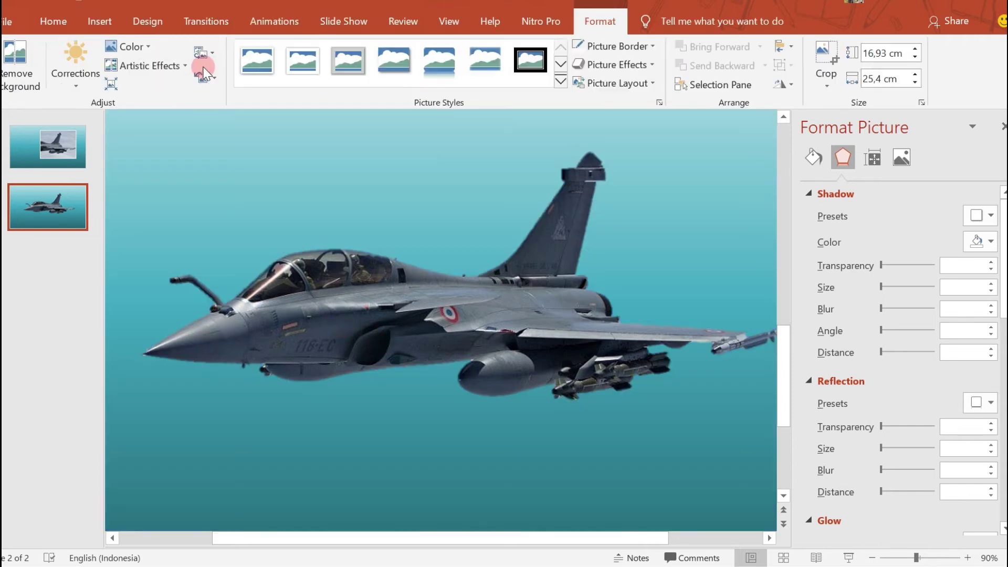
{"action": "left_click", "coordinate": [861, 546]}
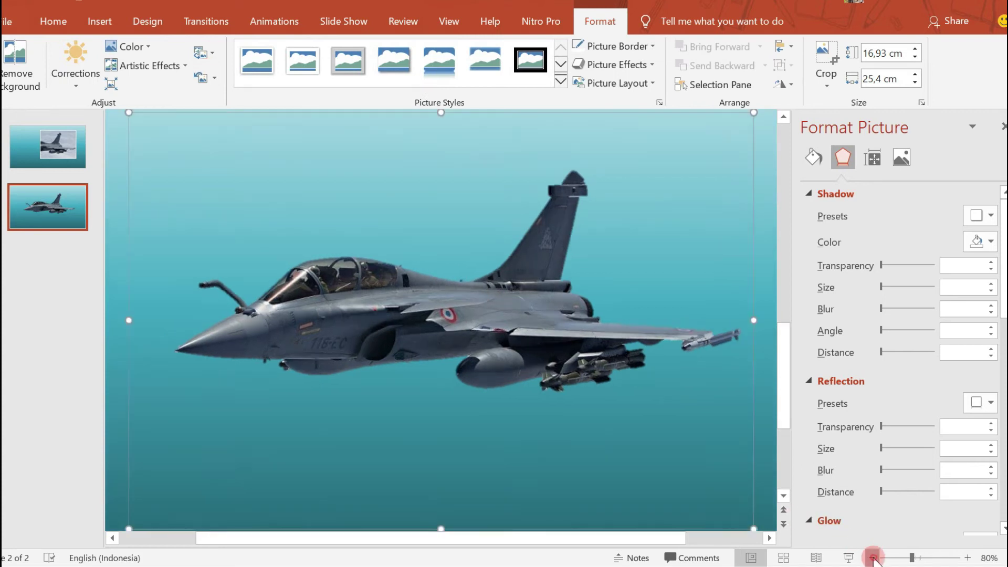
{"action": "left_click", "coordinate": [862, 546]}
{"action": "left_click", "coordinate": [420, 320]}
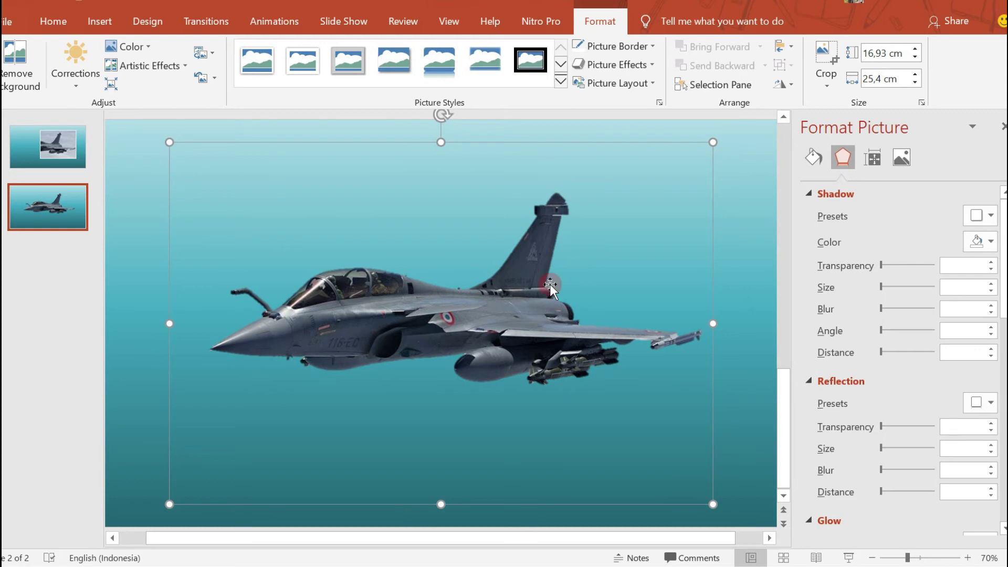
Crop the background-free jet down to just its nose section.
{"action": "left_click", "coordinate": [825, 58]}
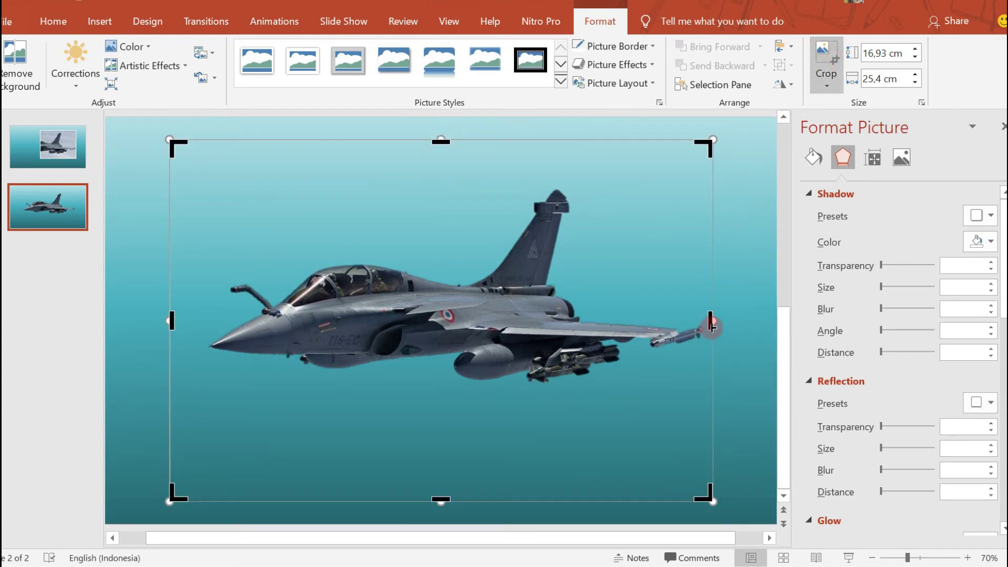
{"action": "left_click_drag", "start_coordinate": [711, 323], "coordinate": [399, 349]}
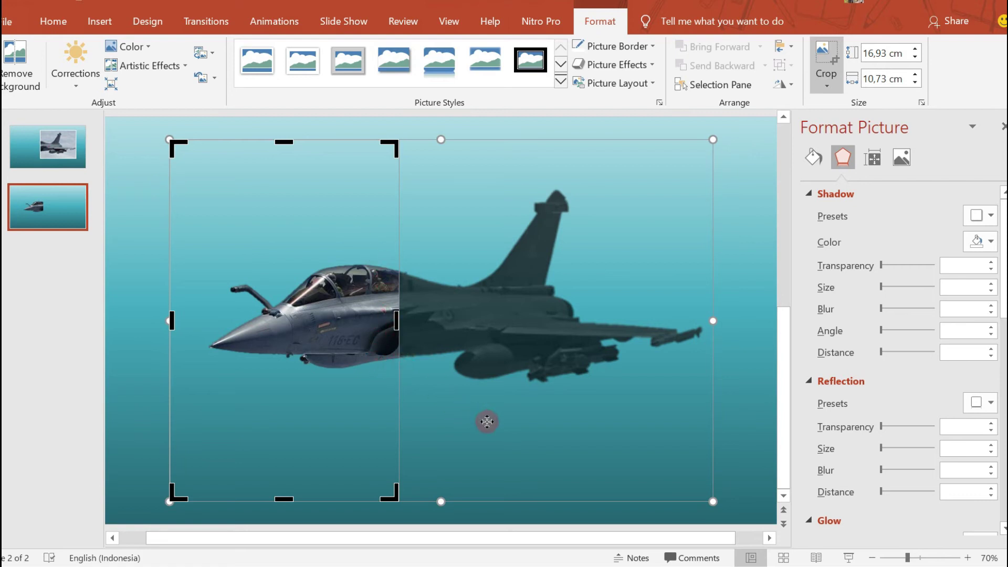
{"action": "key", "text": "Escape"}
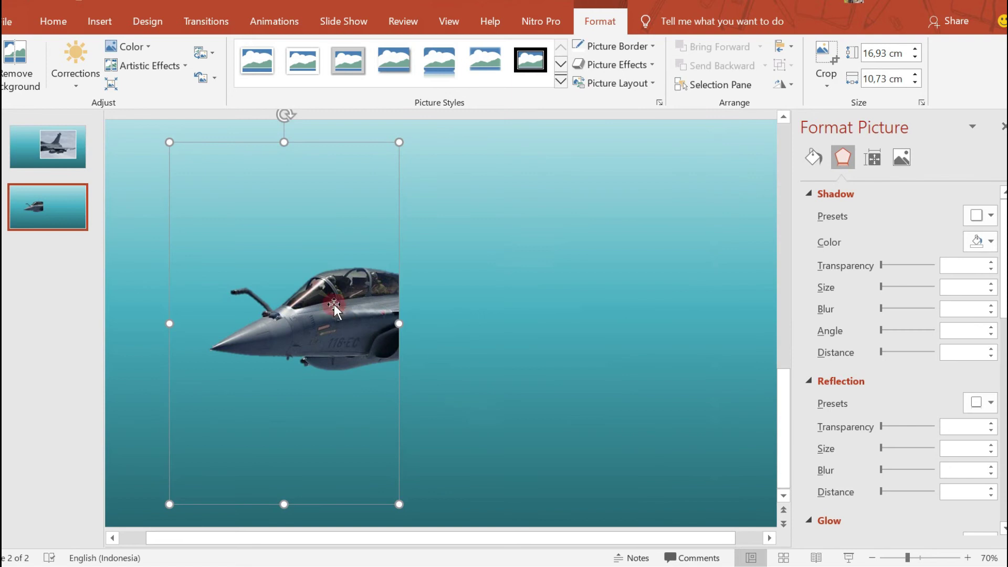
{"action": "left_click", "coordinate": [334, 304]}
Copy the cropped jet nose and return to slide 1.
{"action": "right_click", "coordinate": [334, 310]}
{"action": "left_click", "coordinate": [370, 37]}
{"action": "left_click", "coordinate": [65, 145]}
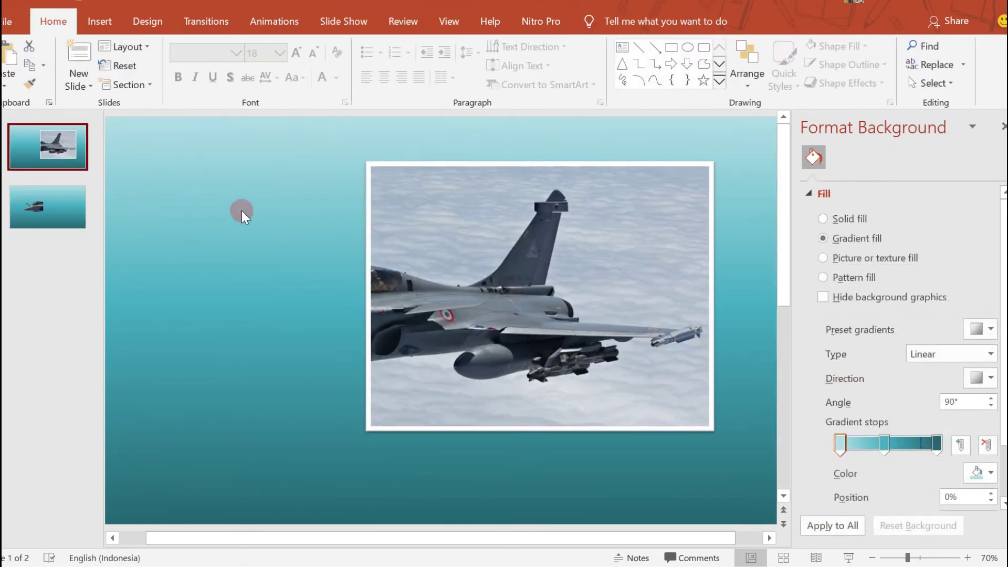
Paste the jet nose as a picture on slide 1 and nudge it toward the photo's jet.
{"action": "right_click", "coordinate": [230, 216]}
{"action": "left_click", "coordinate": [285, 244]}
{"action": "left_click", "coordinate": [446, 316]}
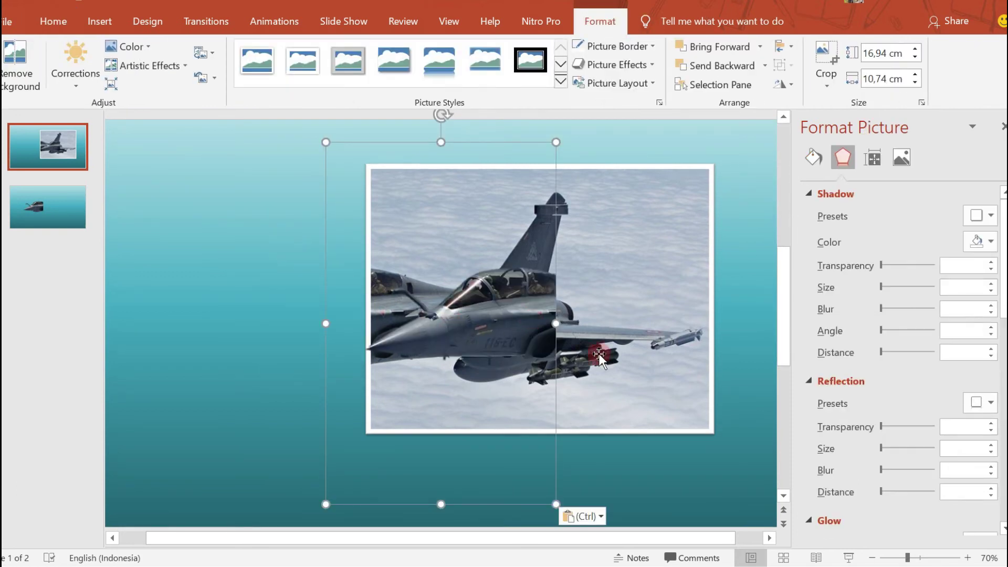
{"action": "key", "text": "Left"}
{"action": "key", "text": "Left"}
{"action": "key", "text": "Left"}
{"action": "key", "text": "Left"}
{"action": "key", "text": "Left"}
{"action": "key", "text": "Left"}
{"action": "key", "text": "Left"}
{"action": "key", "text": "Left"}
{"action": "key", "text": "Left"}
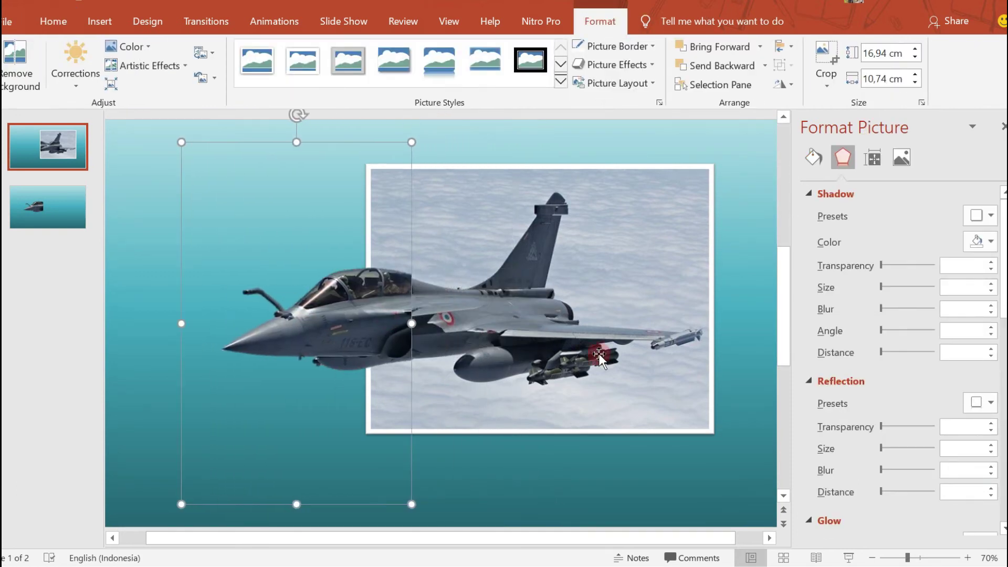
{"action": "key", "text": "Left"}
{"action": "key", "text": "Left"}
{"action": "key", "text": "Left"}
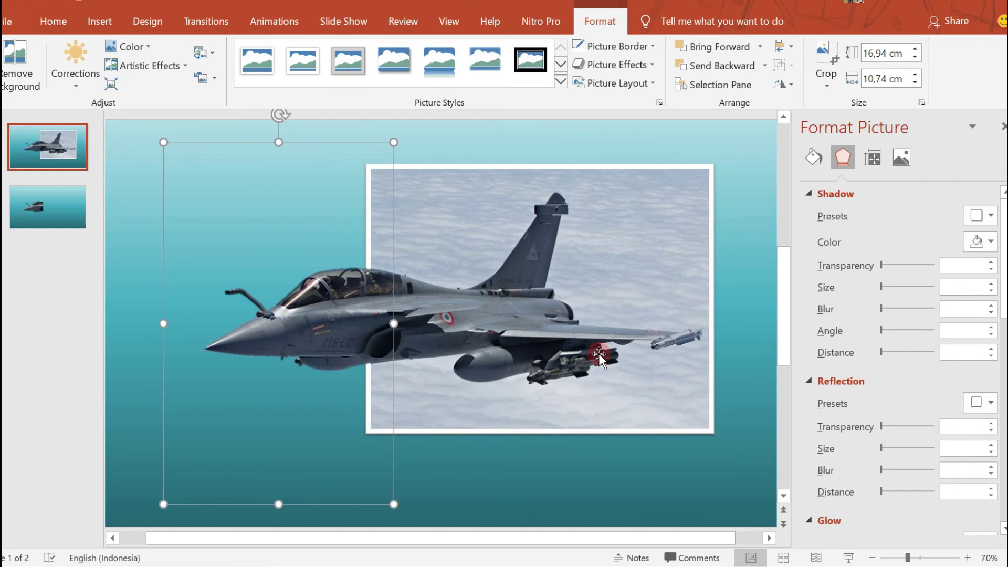
{"action": "key", "text": "Right"}
{"action": "key", "text": "Right"}
{"action": "key", "text": "Right"}
{"action": "key", "text": "Right"}
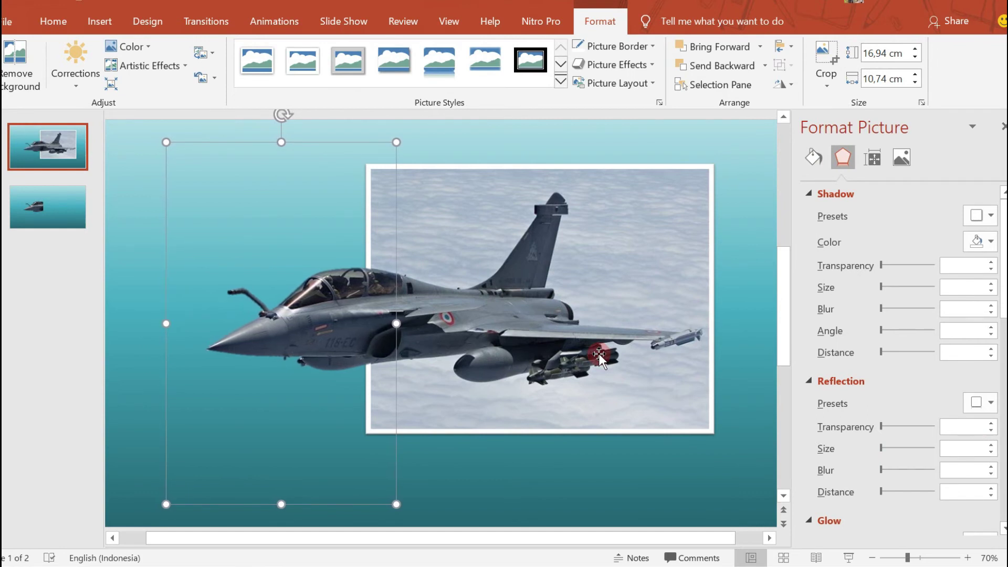
{"action": "key", "text": "Right"}
{"action": "key", "text": "Right"}
{"action": "key", "text": "Right"}
{"action": "key", "text": "Right"}
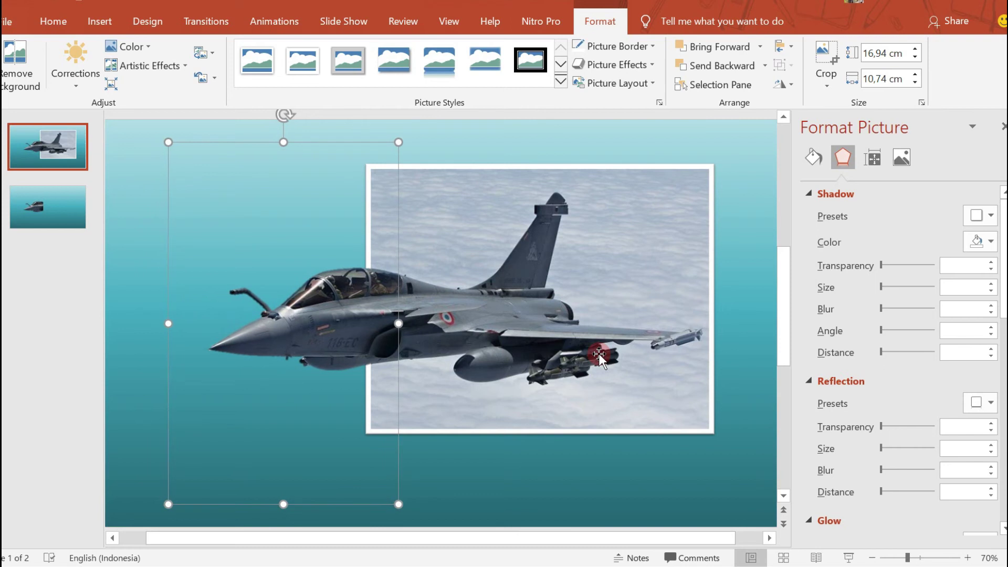
{"action": "key", "text": "Left"}
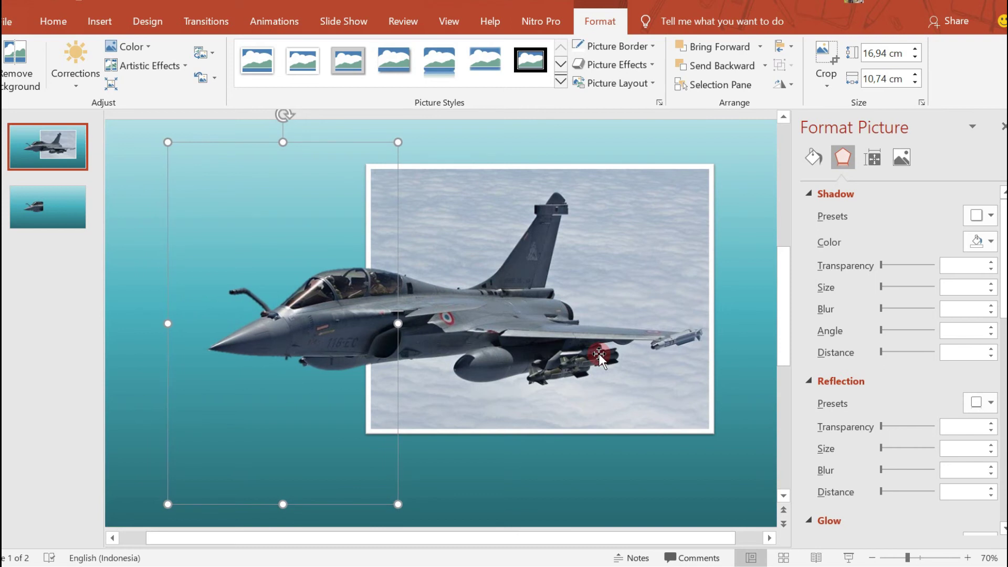
Zoom in to fine-tune the nose alignment with the framed photo's jet, then select the cloud photo.
{"action": "left_click", "coordinate": [968, 557]}
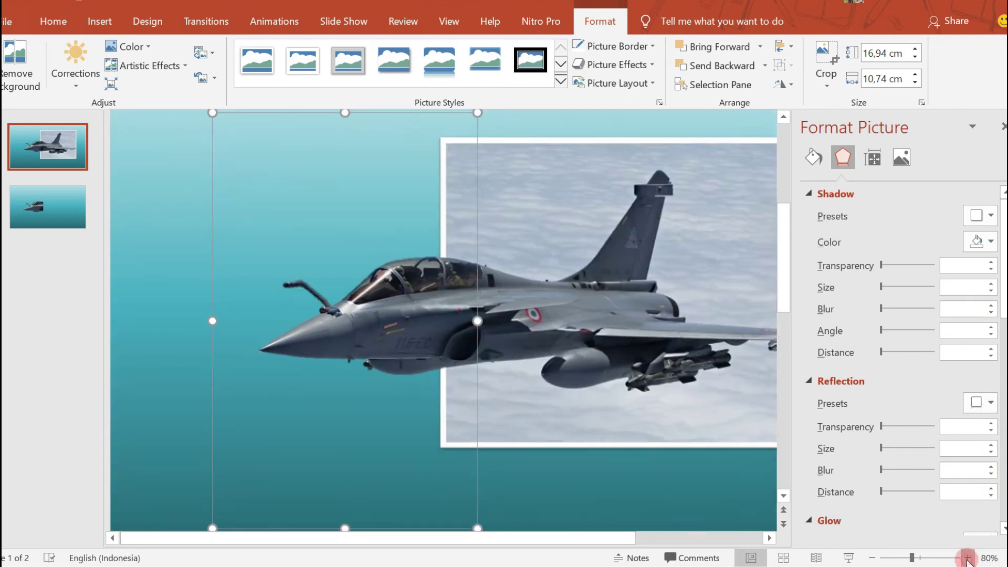
{"action": "left_click", "coordinate": [967, 557]}
{"action": "left_click", "coordinate": [769, 538]}
{"action": "left_click", "coordinate": [769, 538]}
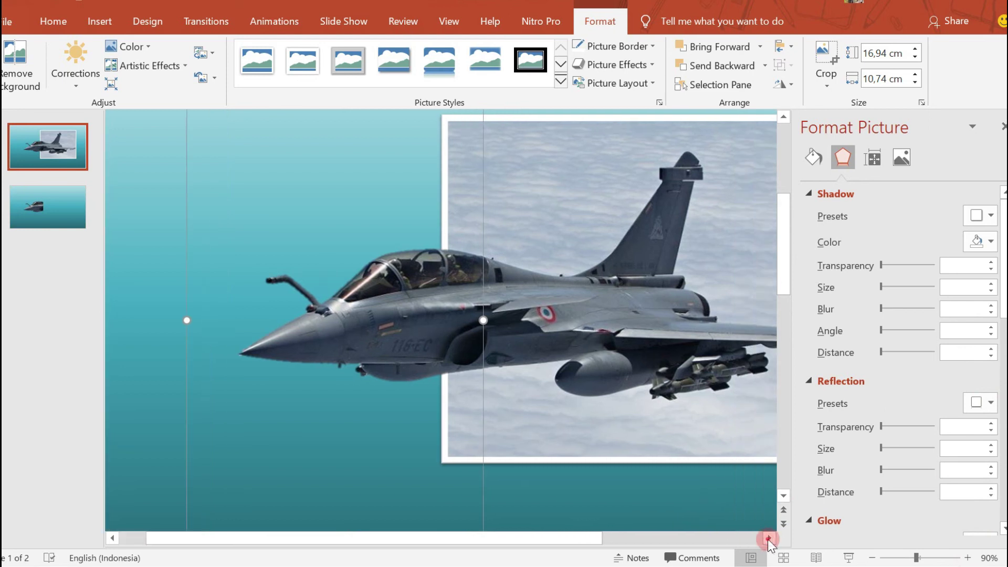
{"action": "left_click", "coordinate": [769, 537]}
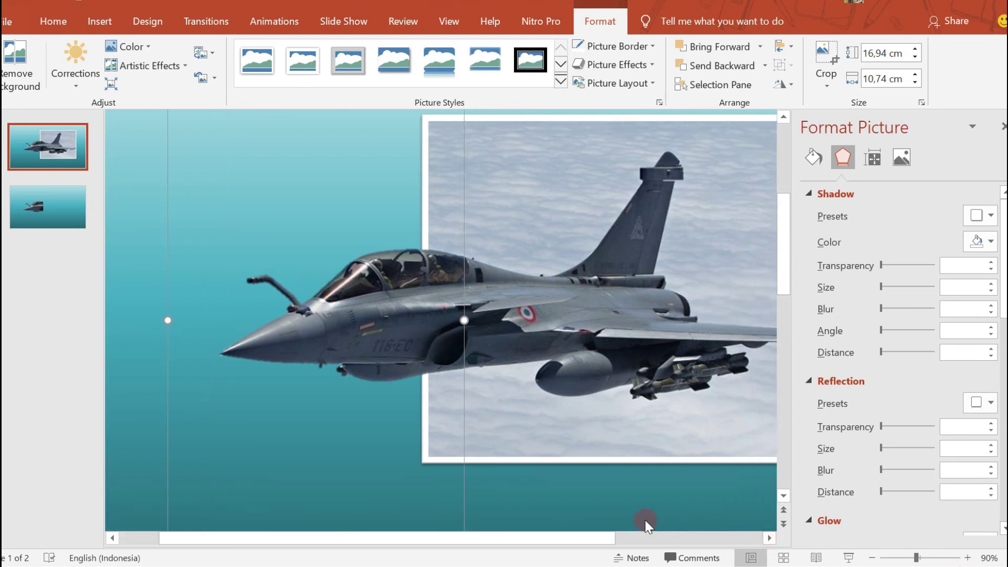
{"action": "key", "text": "Left"}
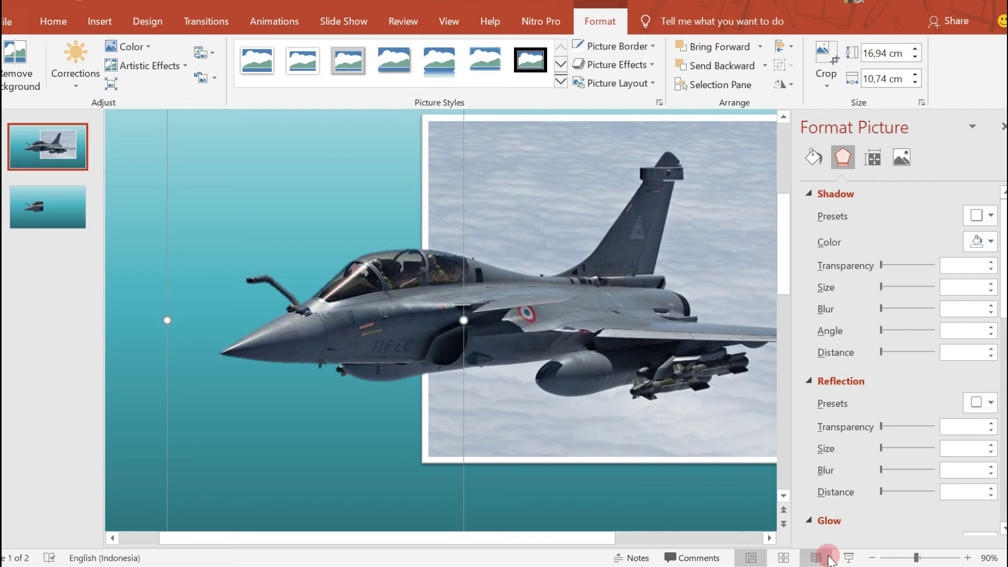
{"action": "left_click", "coordinate": [870, 558]}
{"action": "left_click", "coordinate": [870, 558]}
{"action": "left_click", "coordinate": [870, 558]}
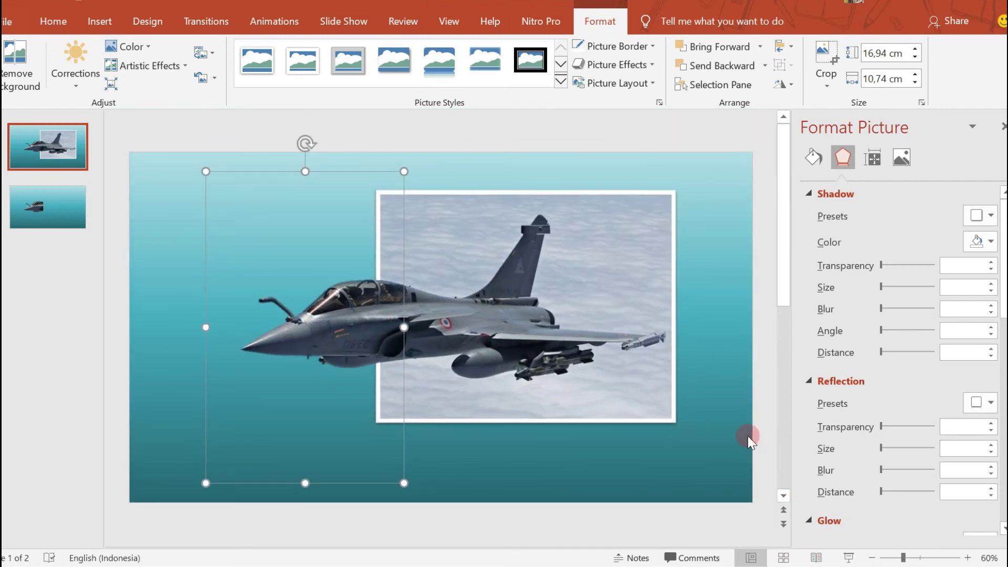
{"action": "left_click", "coordinate": [732, 420]}
{"action": "left_click", "coordinate": [633, 397]}
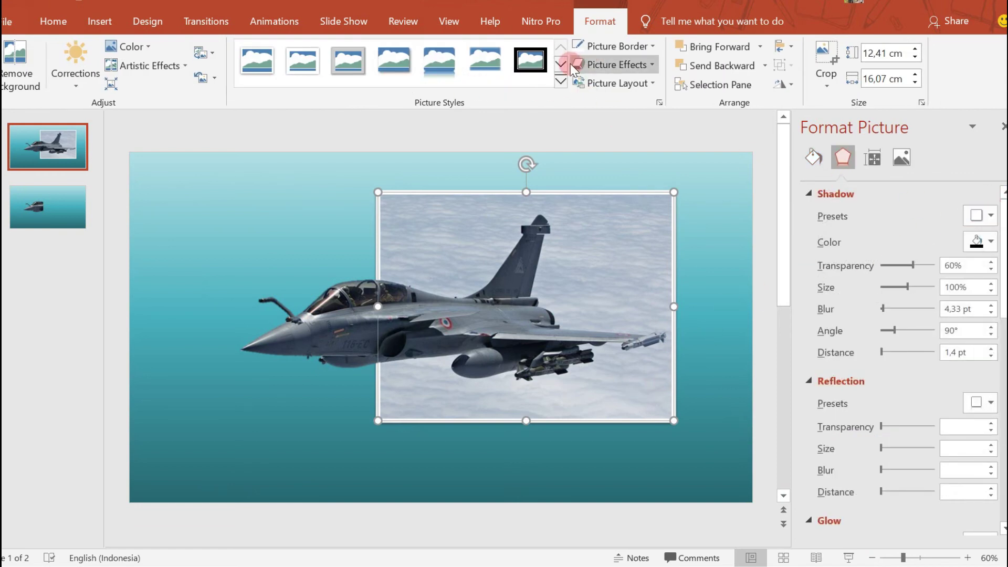
Apply an outer offset shadow at 315° with 4 pt blur and 3 pt distance to the cloud photo.
{"action": "left_click", "coordinate": [990, 215]}
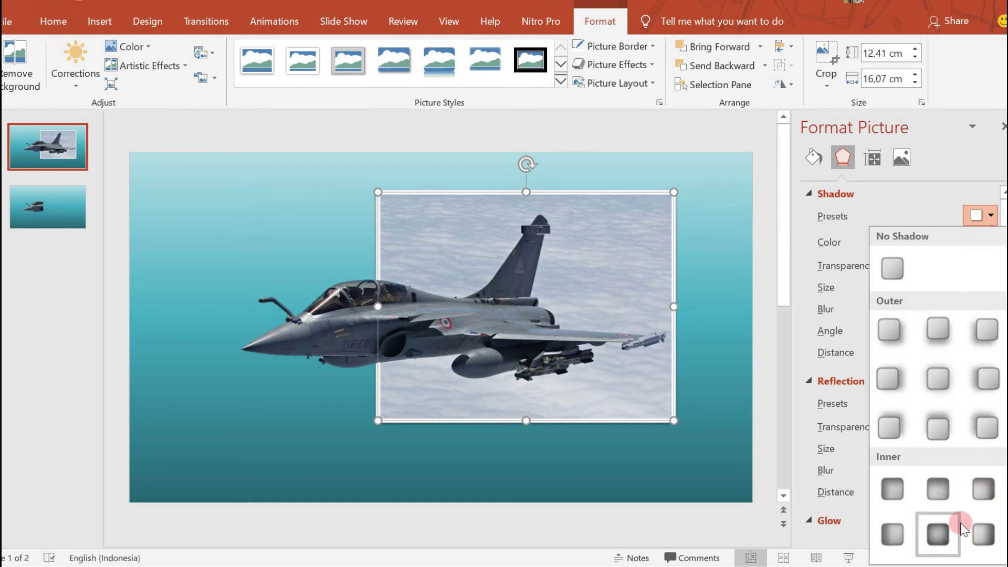
{"action": "left_click", "coordinate": [895, 430]}
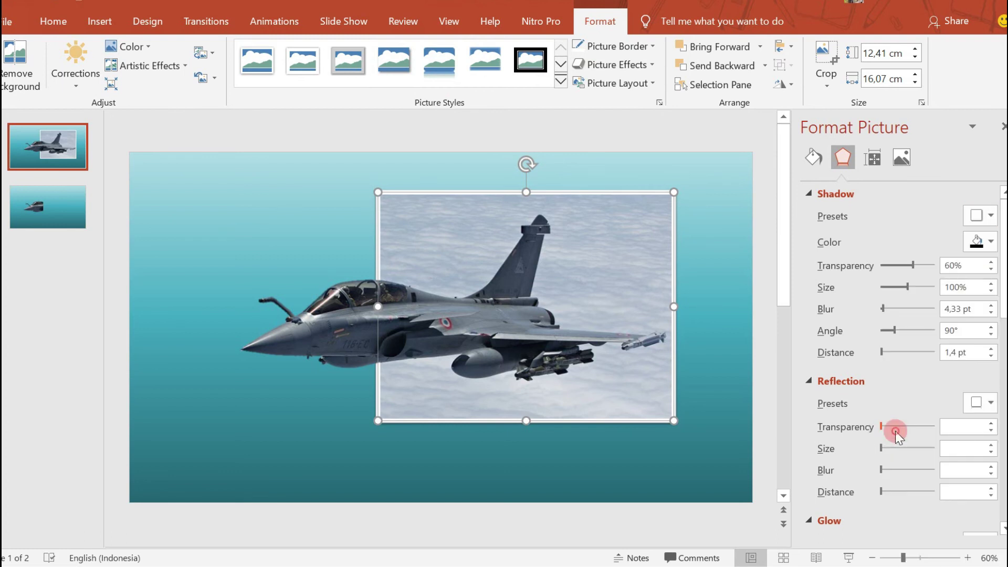
{"action": "left_click", "coordinate": [716, 298]}
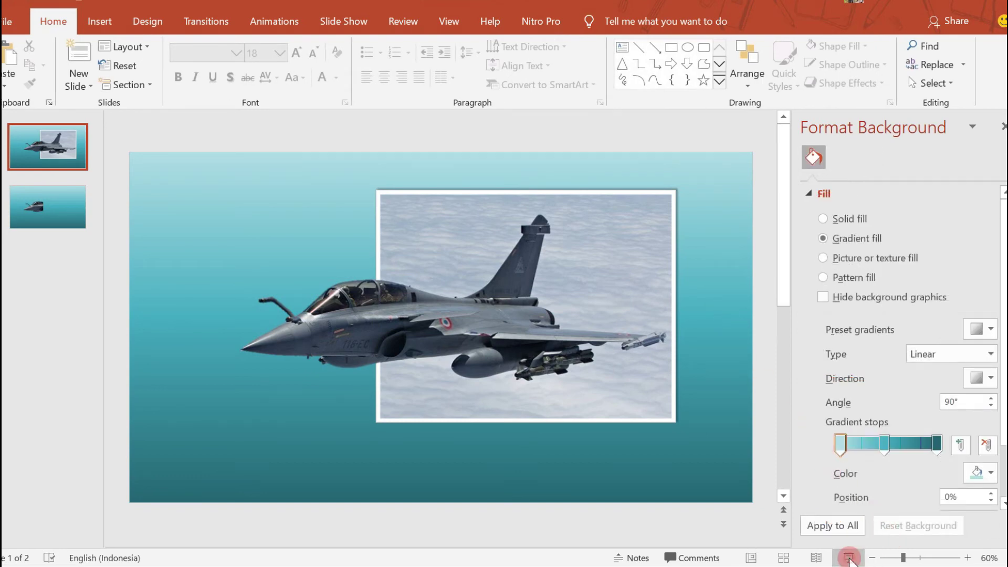
{"action": "left_click", "coordinate": [849, 558]}
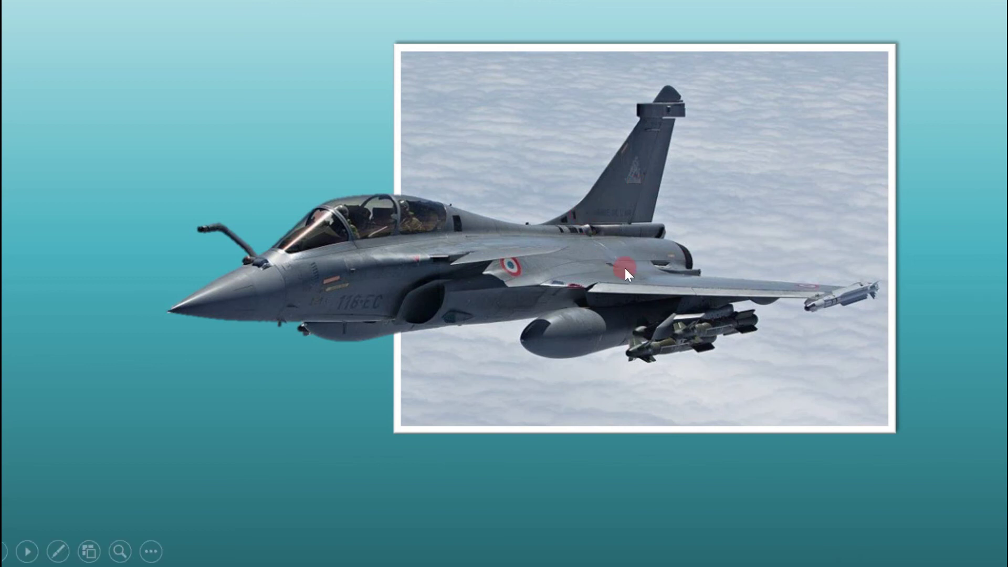
Exit the slide show, replay the pop-out jet slide full screen, then exit again.
{"action": "key", "text": "Escape"}
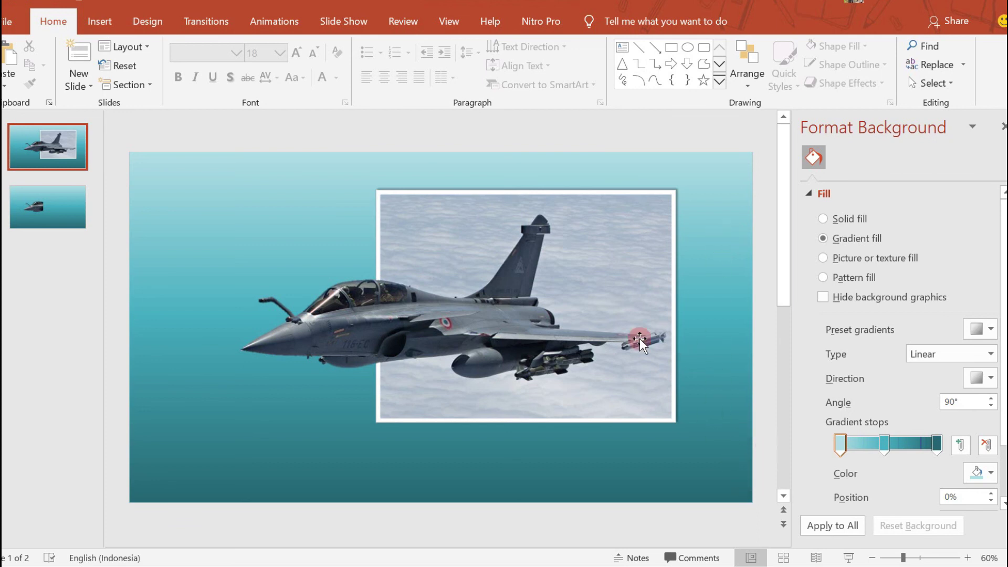
{"action": "left_click", "coordinate": [849, 555]}
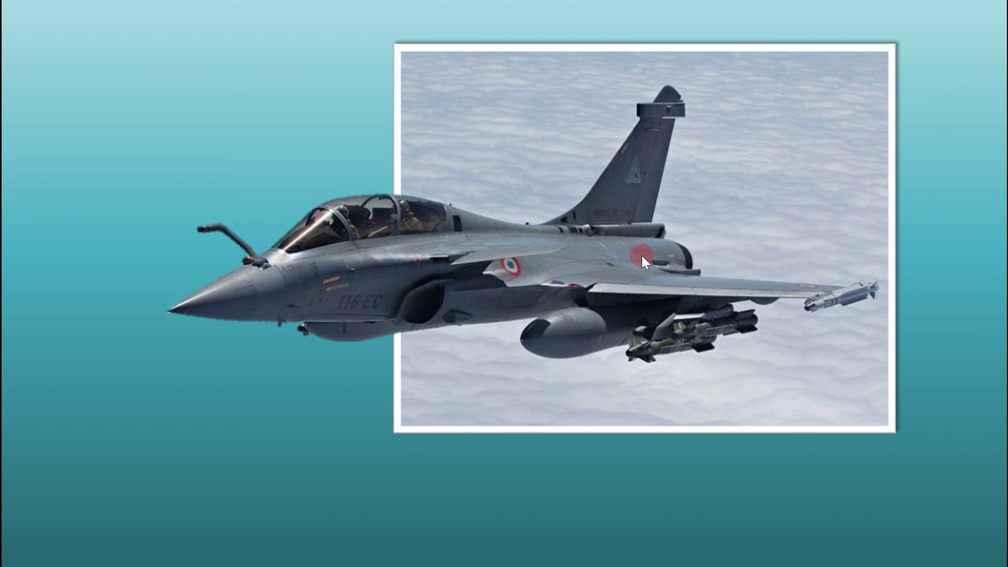
{"action": "key", "text": "Escape"}
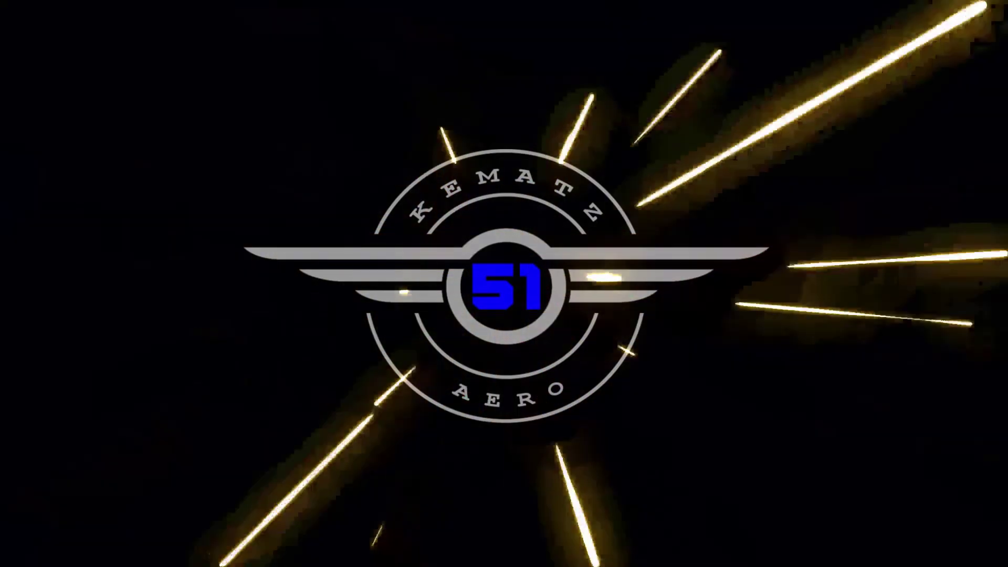